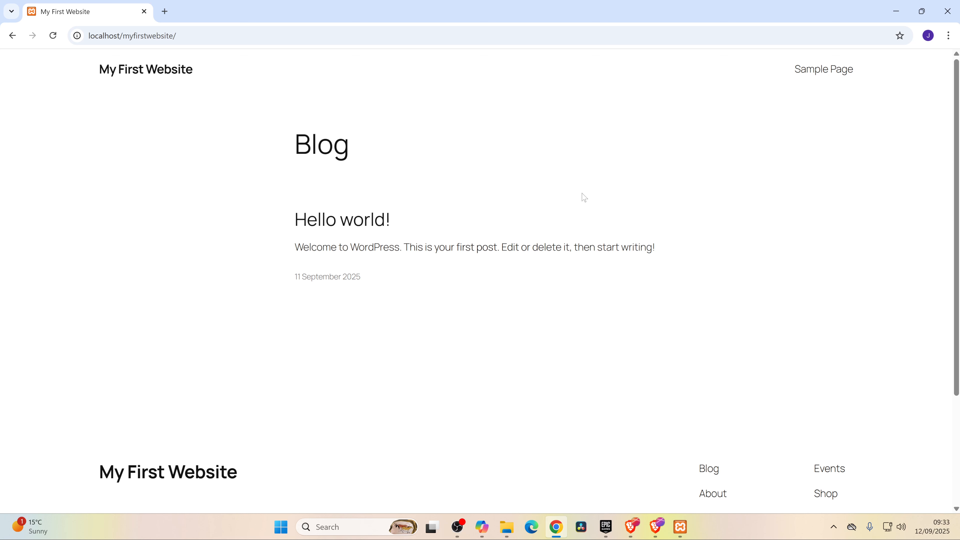
Append wp-admin to the site address to load the admin login page.
left_click(234, 35)
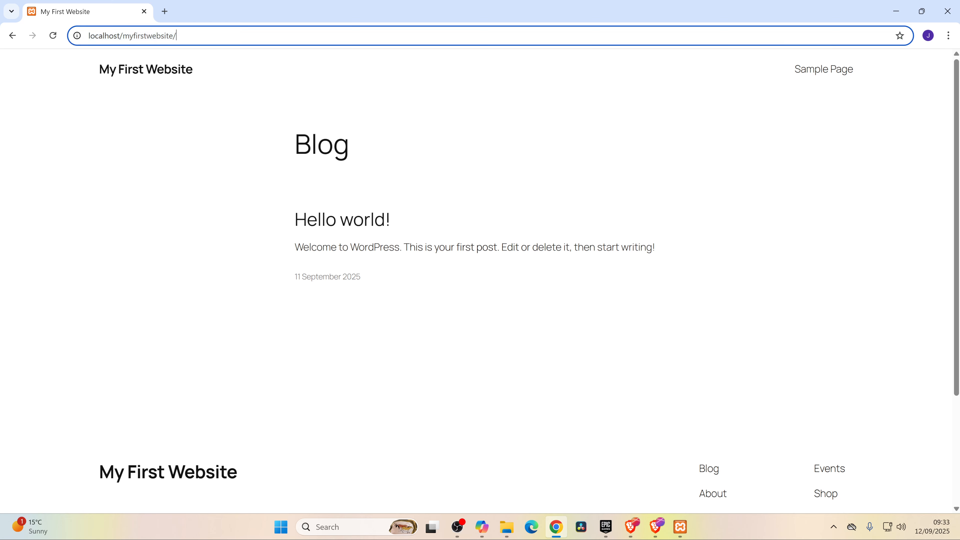
left_click(184, 35)
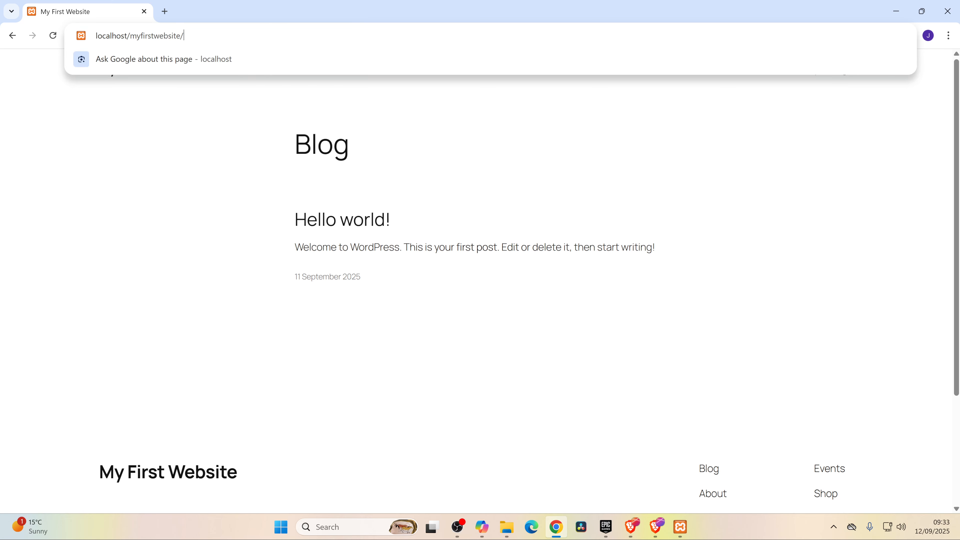
type("wp")
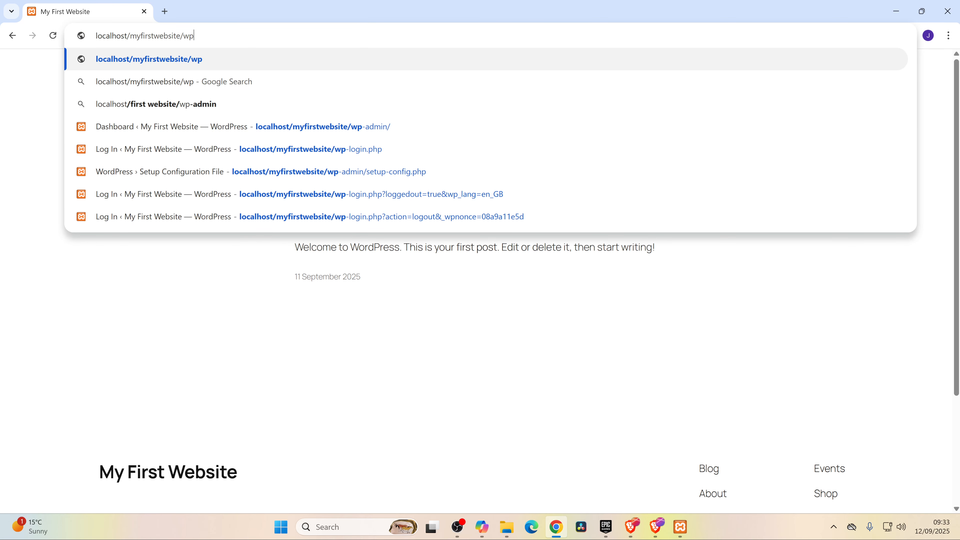
type("-admin")
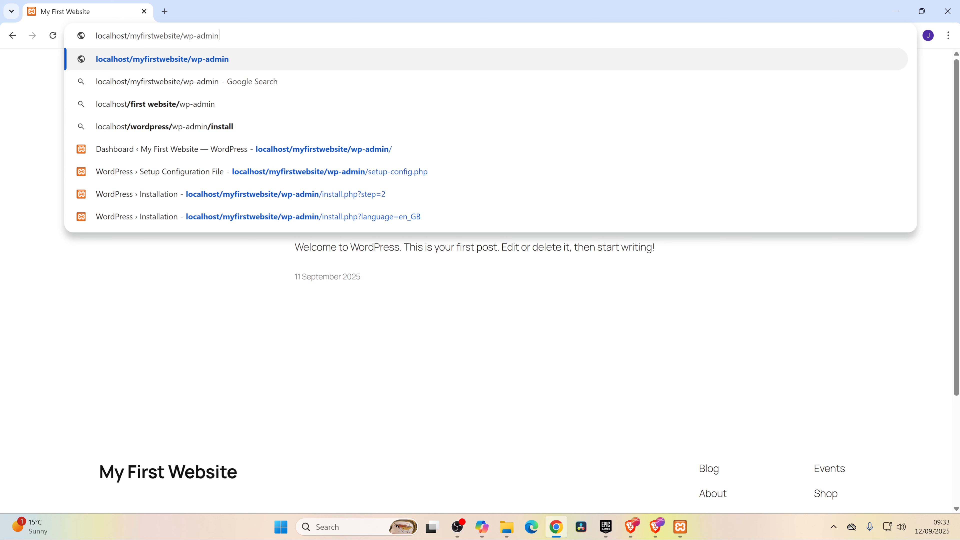
key("Return")
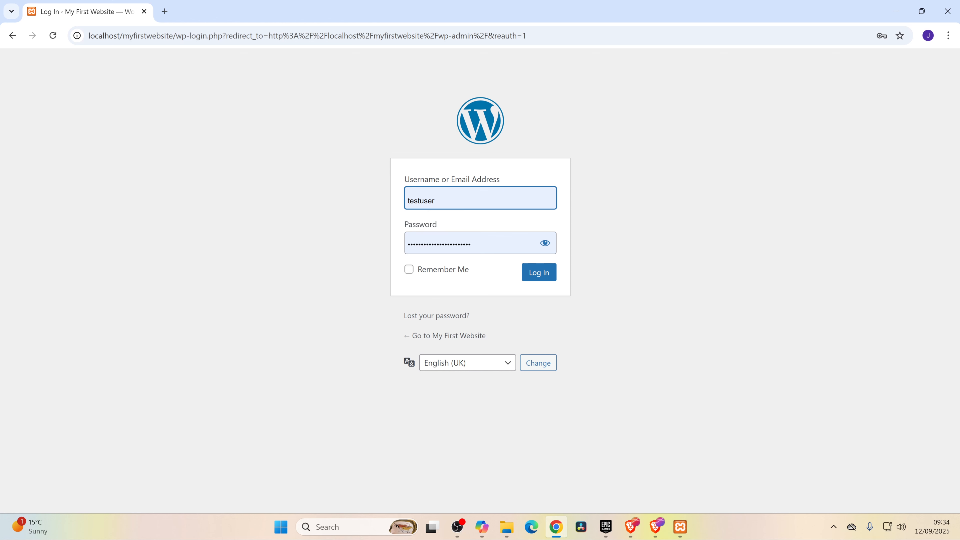
Log in with username admin and the account password.
double_click(447, 190)
type("admin")
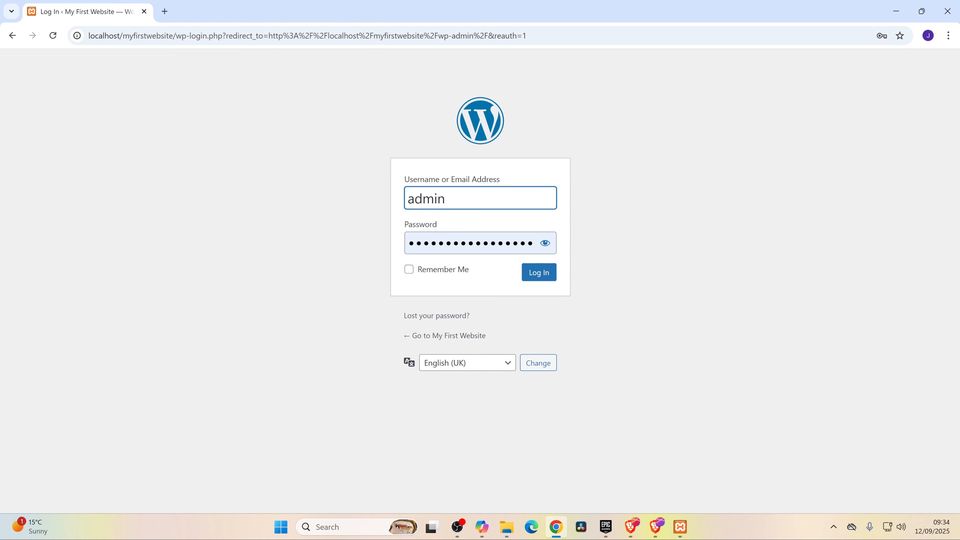
key("Tab")
type("******")
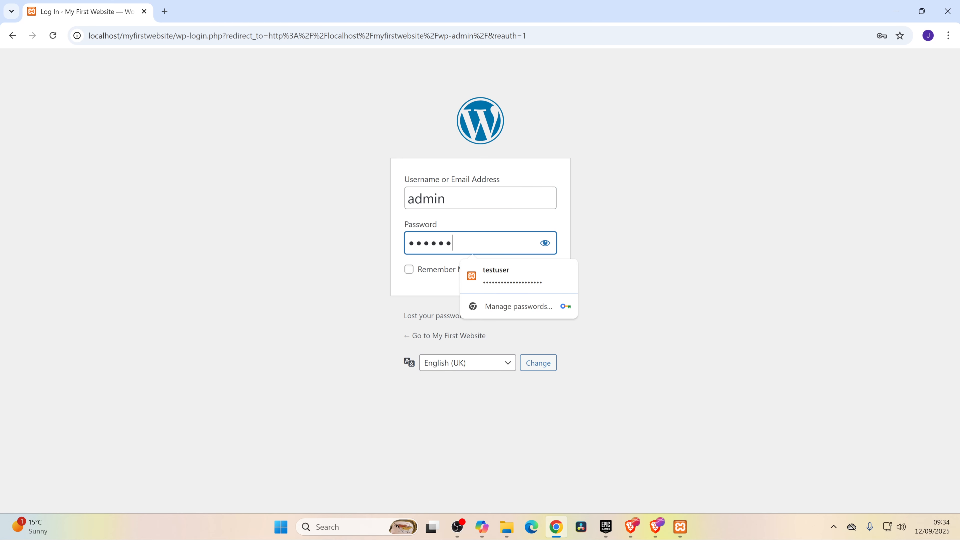
key("Return")
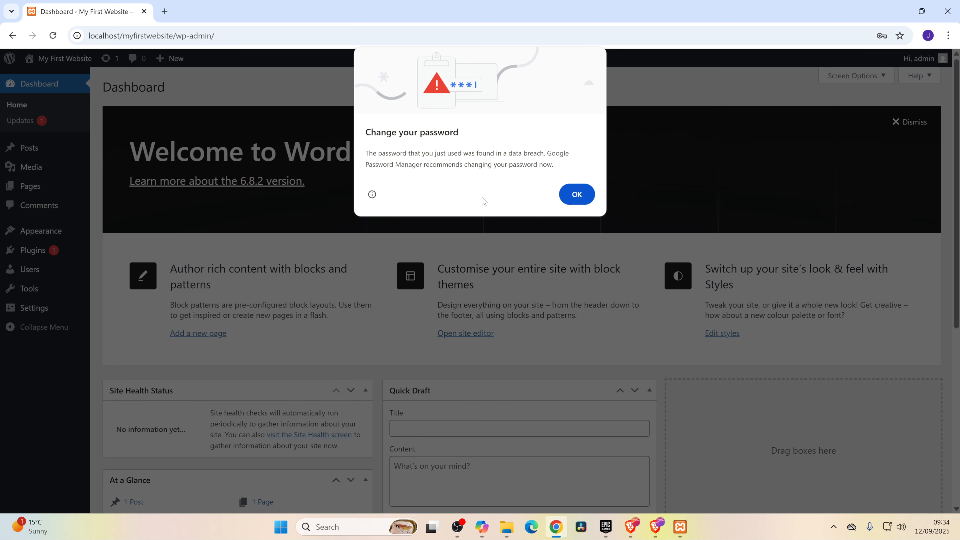
Dismiss Chrome's password warning and scroll down the Dashboard.
left_click(571, 194)
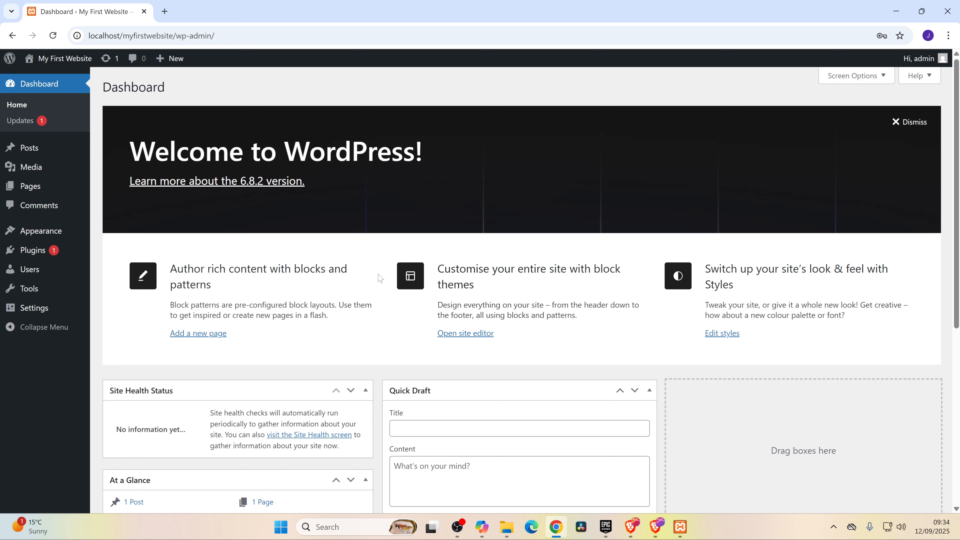
scroll(380, 278, "down", 3)
scroll(374, 282, "up", 1)
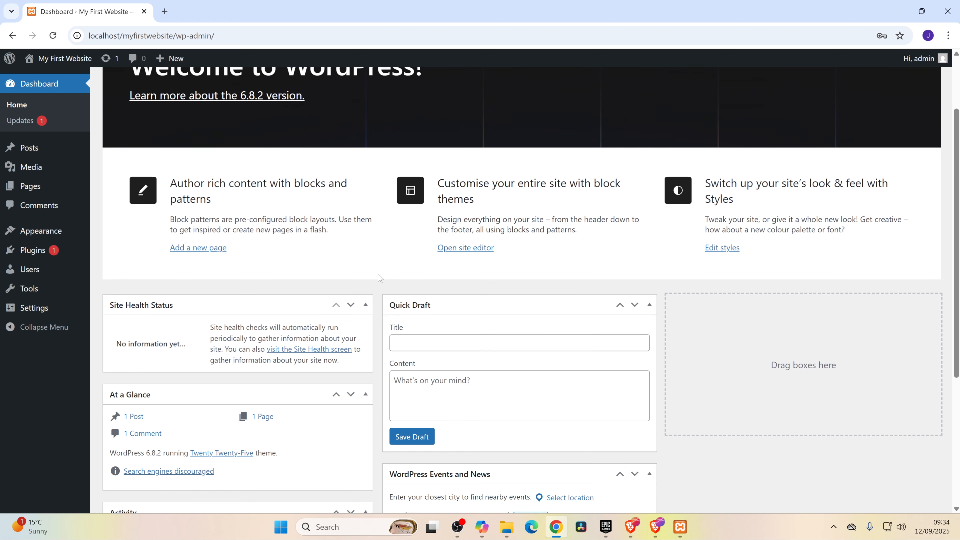
scroll(366, 286, "down", 3)
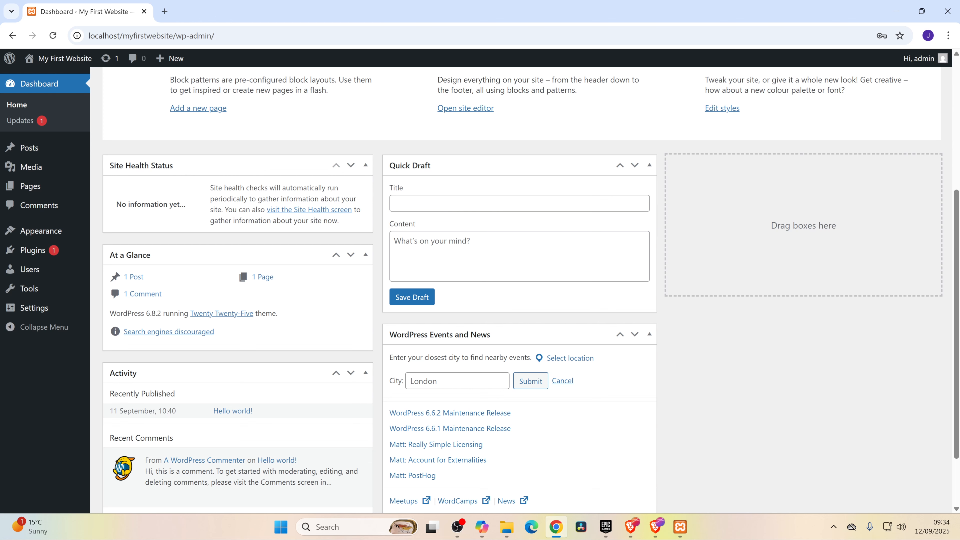
Drag Site Health Status above WordPress Events and News, with Quick Draft under Activity.
left_click_drag(497, 335, 503, 180)
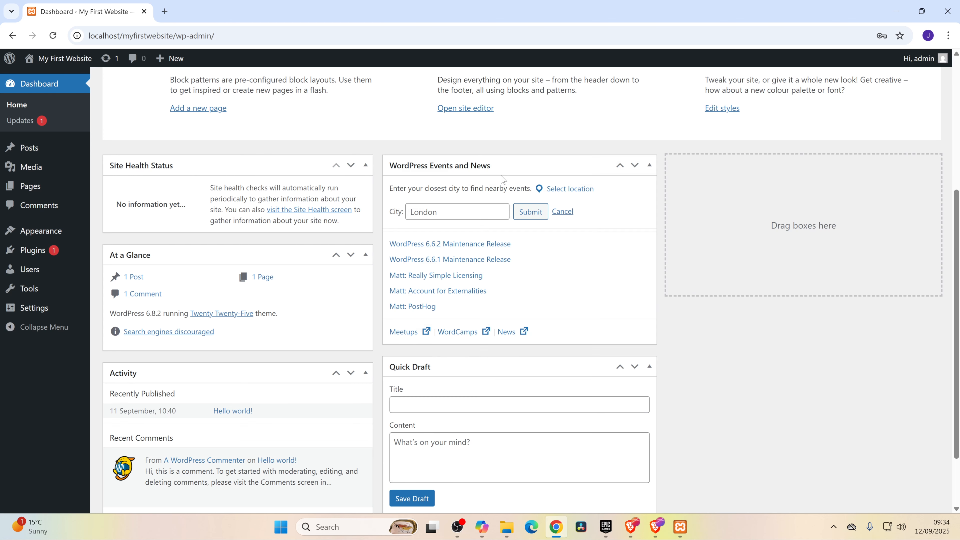
mouse_move(219, 168)
left_mouse_down()
mouse_move(260, 277)
mouse_move(530, 372)
left_mouse_up()
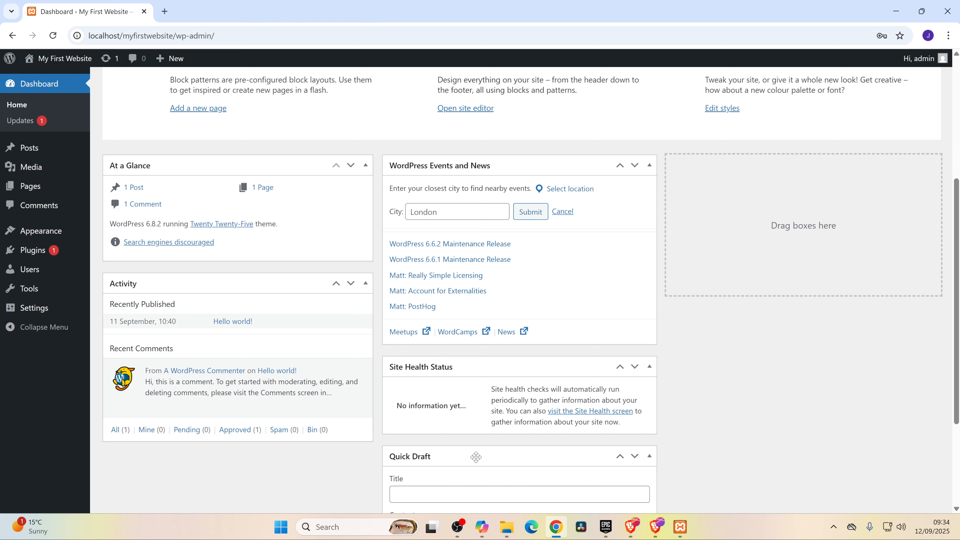
mouse_move(476, 456)
left_mouse_down()
mouse_move(193, 451)
mouse_move(199, 463)
left_mouse_up()
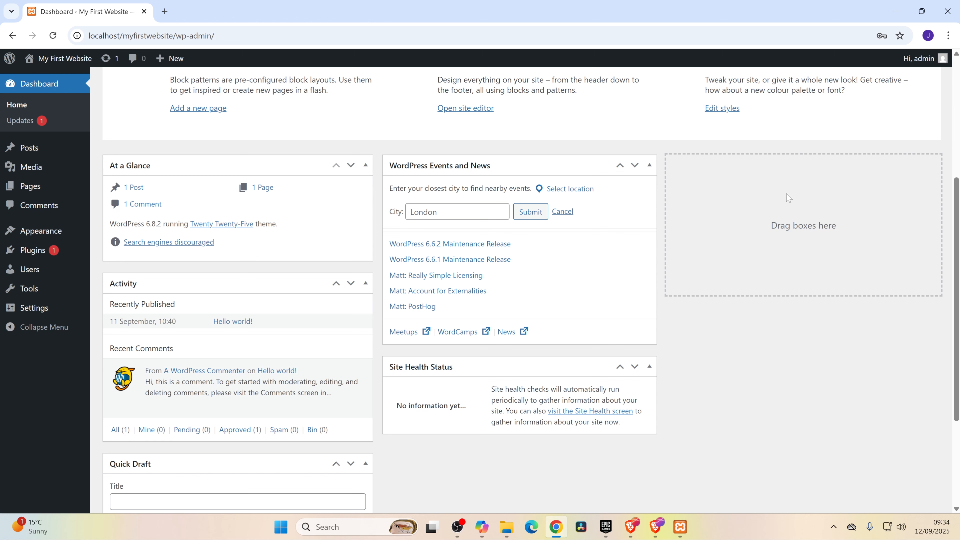
mouse_move(484, 369)
left_mouse_down()
mouse_move(461, 308)
mouse_move(491, 178)
left_mouse_up()
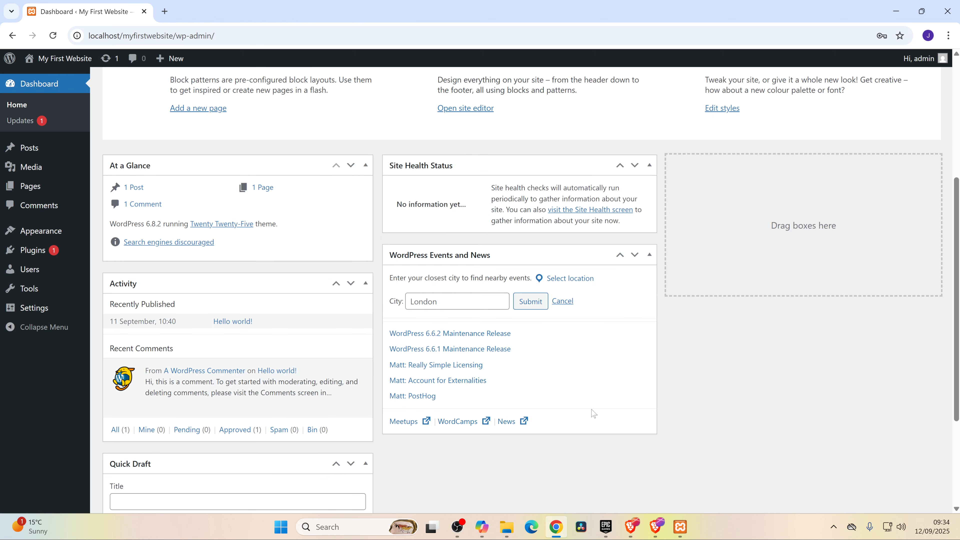
scroll(661, 413, "up", 5)
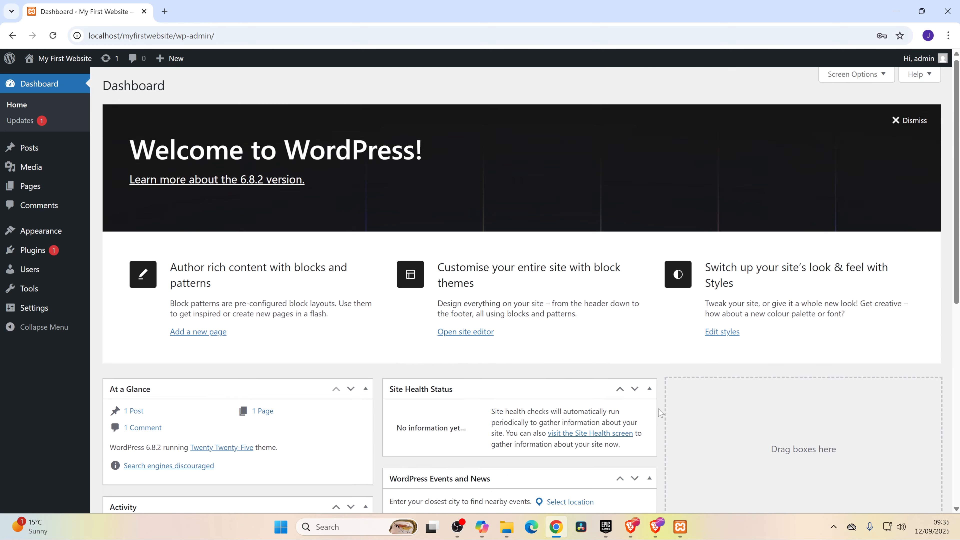
Dismiss the Welcome panel and try toggling the Site Health, Events and News, and Welcome boxes.
left_click(906, 125)
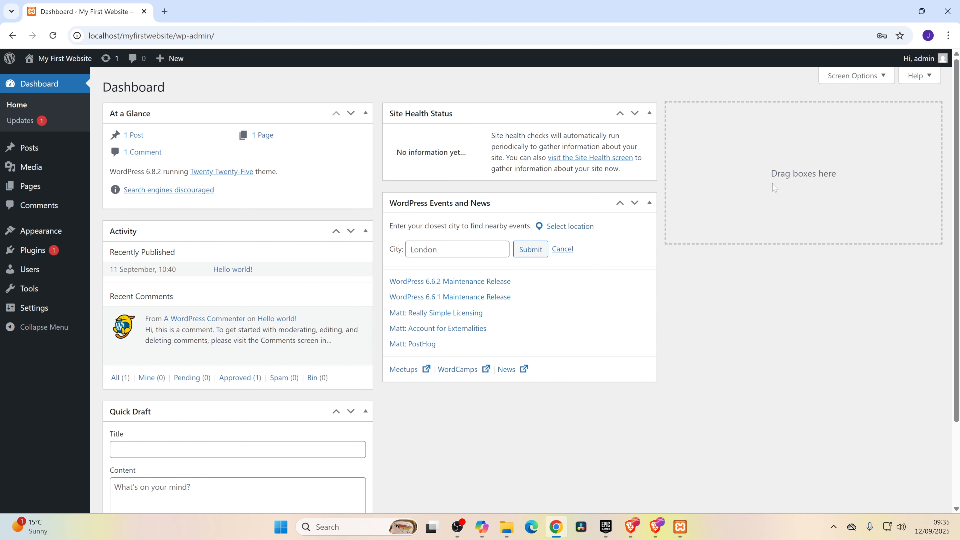
left_click(856, 80)
left_click(856, 80)
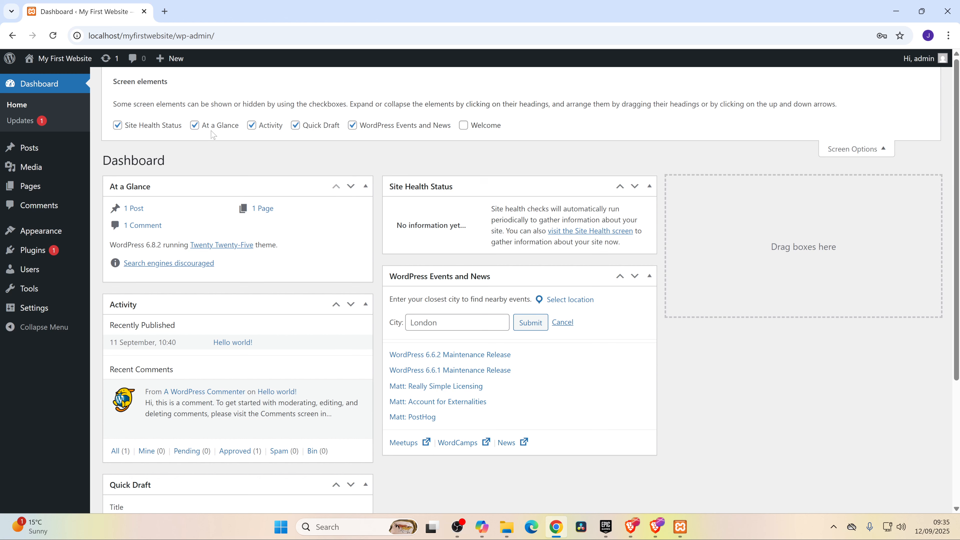
left_click(118, 126)
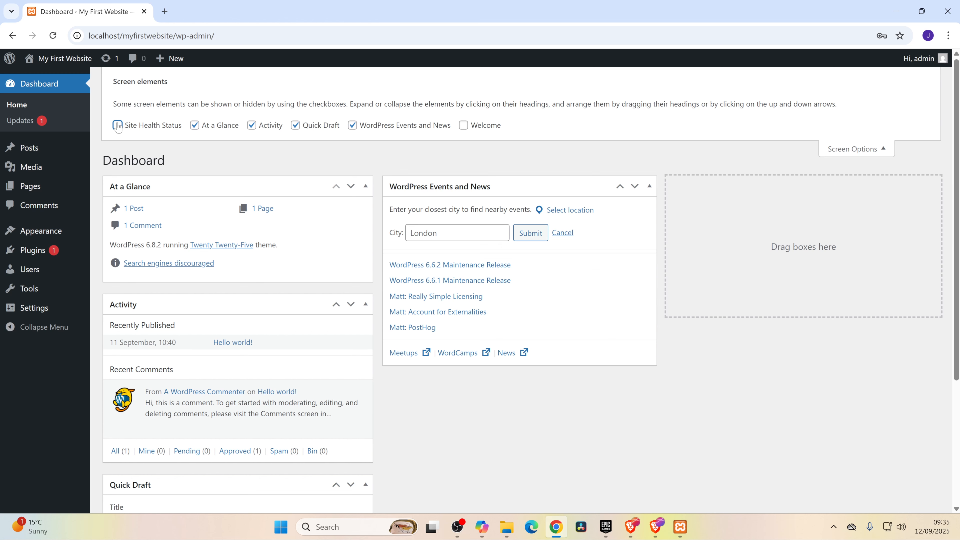
left_click(118, 126)
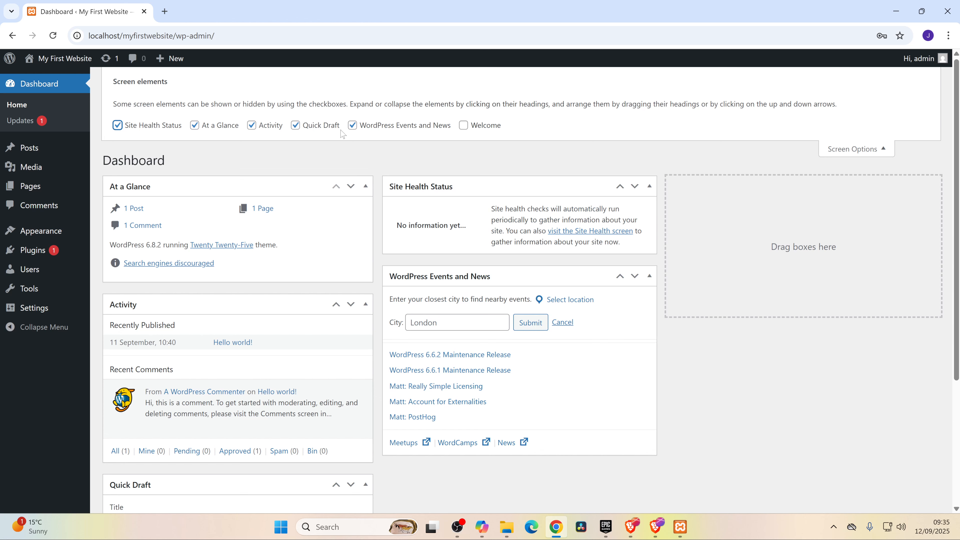
left_click(353, 127)
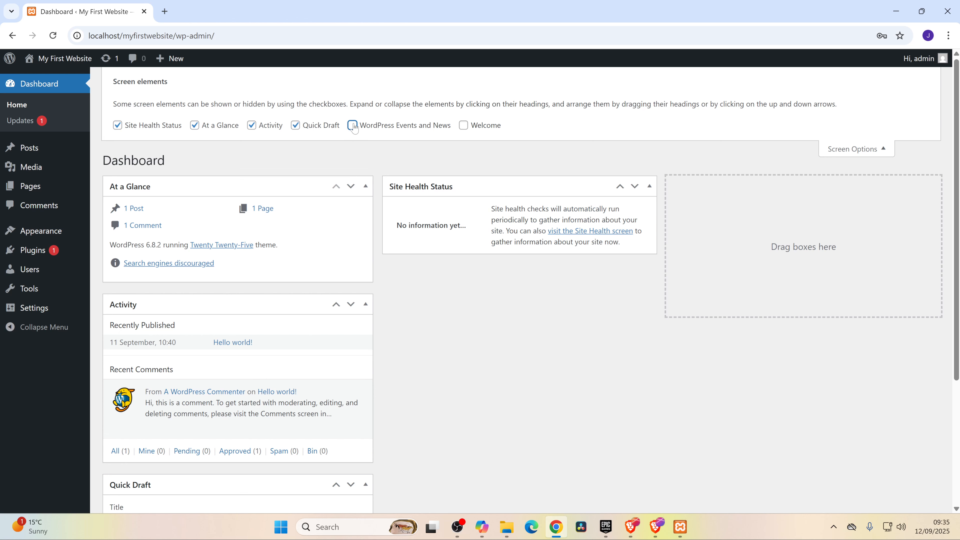
left_click(379, 129)
left_click(465, 126)
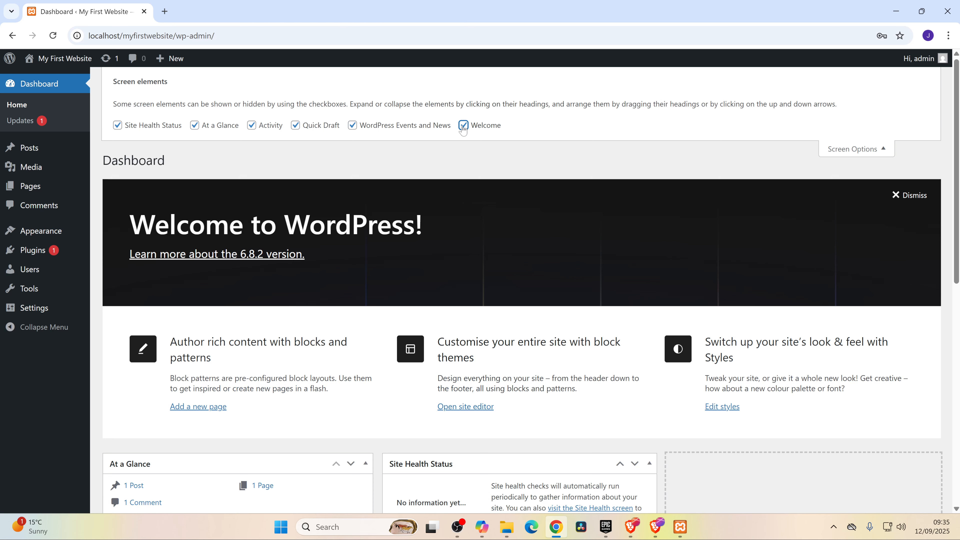
left_click(463, 126)
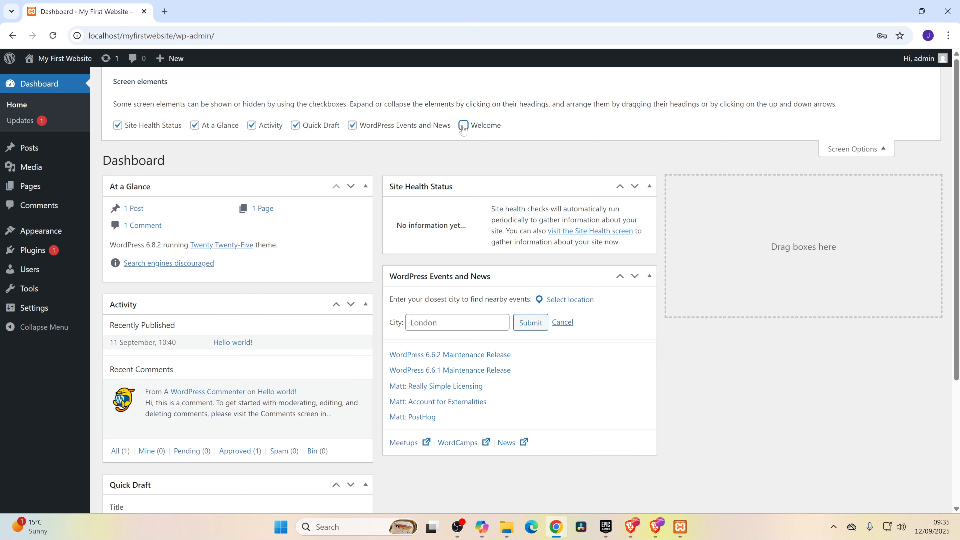
Leave Site Health Status hidden, keeping Welcome, Activity, At a Glance and Events and News shown.
left_click(252, 125)
left_click(195, 127)
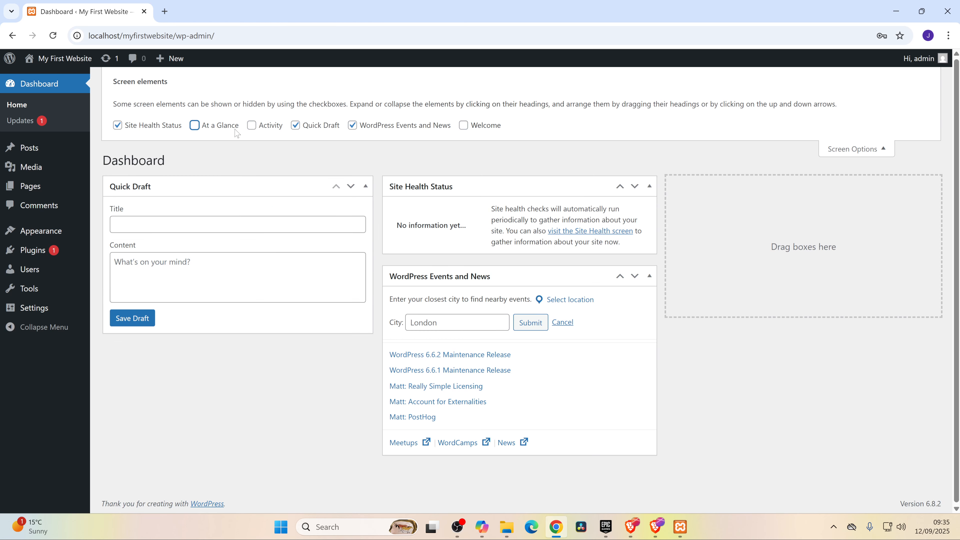
left_click(252, 126)
left_click(208, 126)
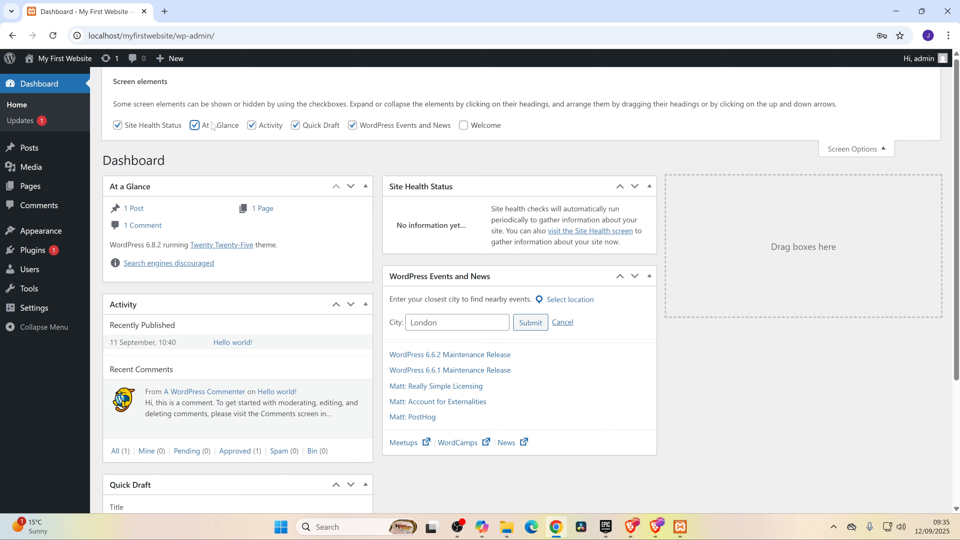
left_click(252, 125)
left_click(195, 125)
left_click(130, 129)
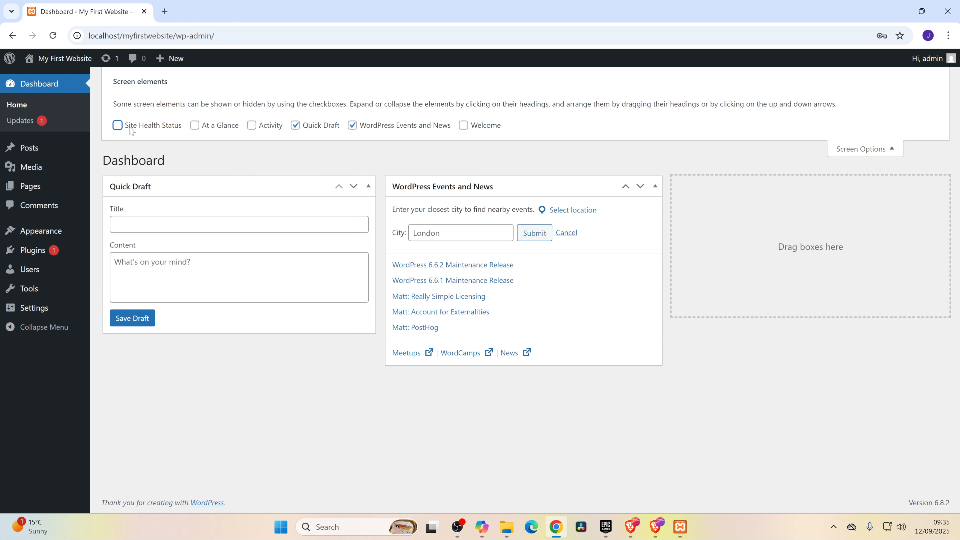
left_click(197, 127)
left_click(254, 127)
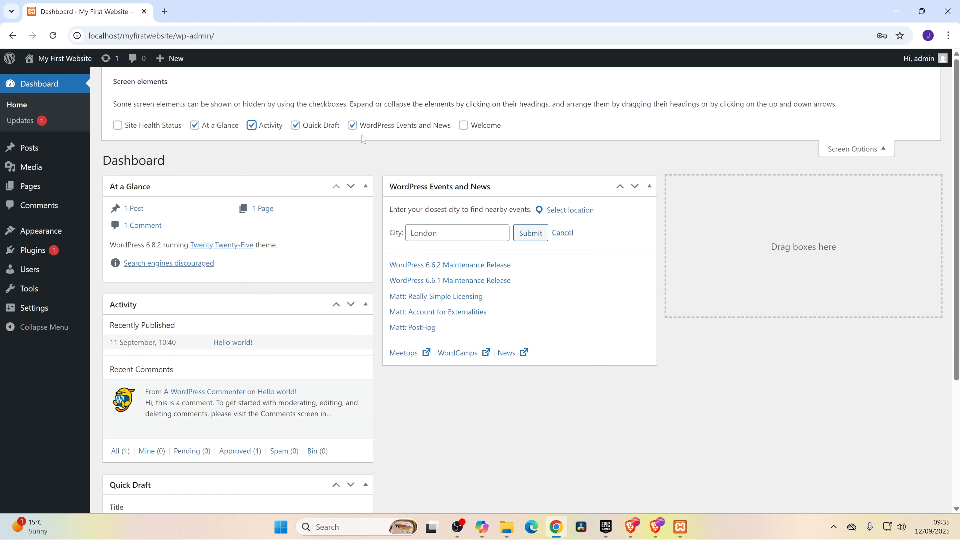
left_click(354, 126)
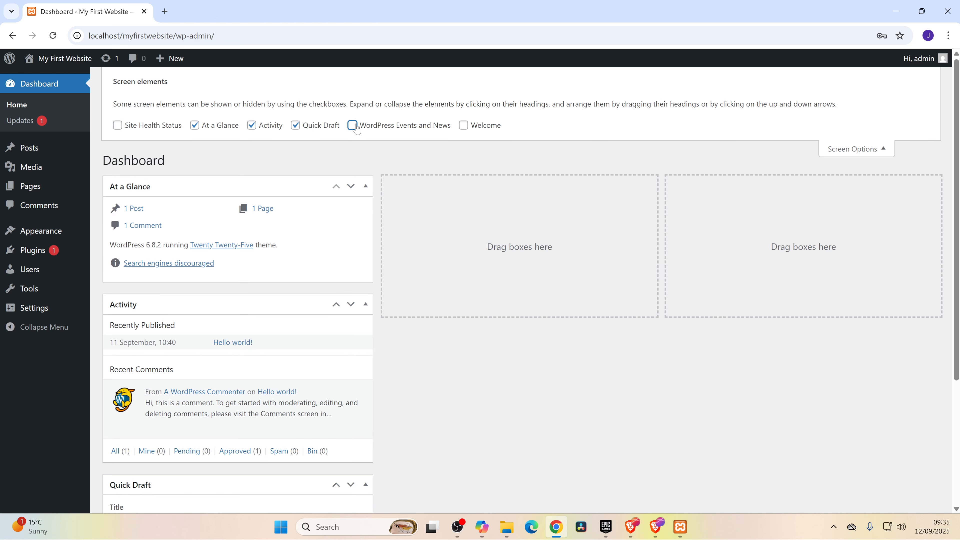
left_click(463, 126)
left_click(353, 125)
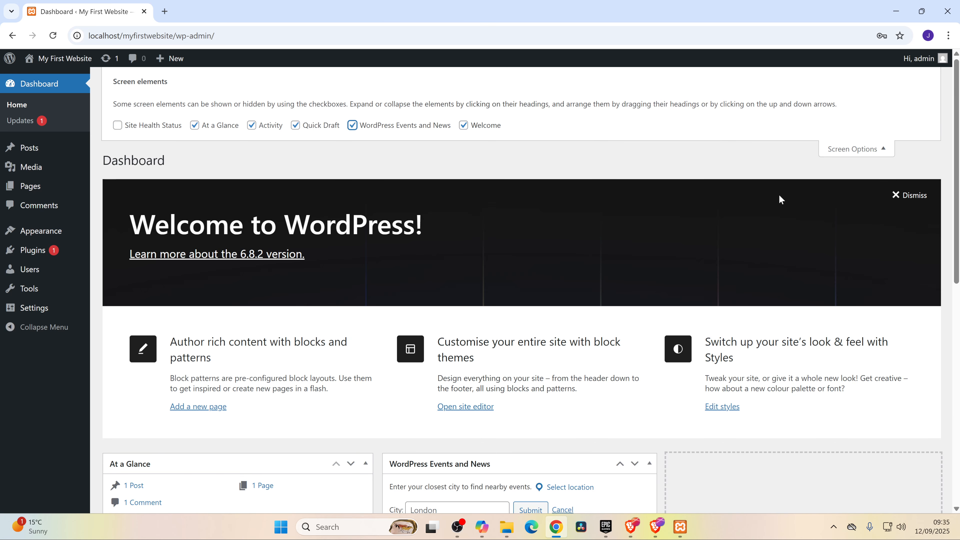
left_click(868, 151)
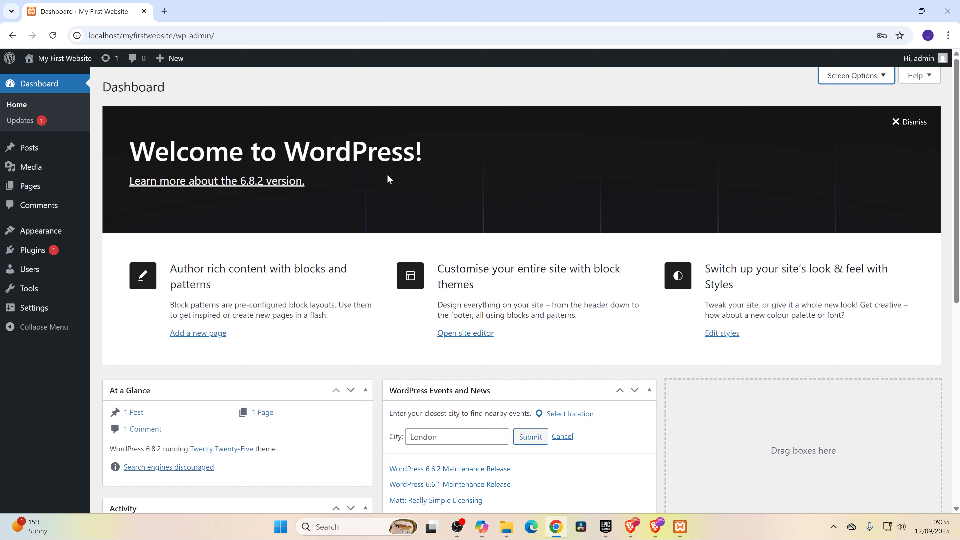
Open Dashboard > Updates, showing WordPress 6.8.2 current and an Akismet 5.5 update.
left_click(24, 125)
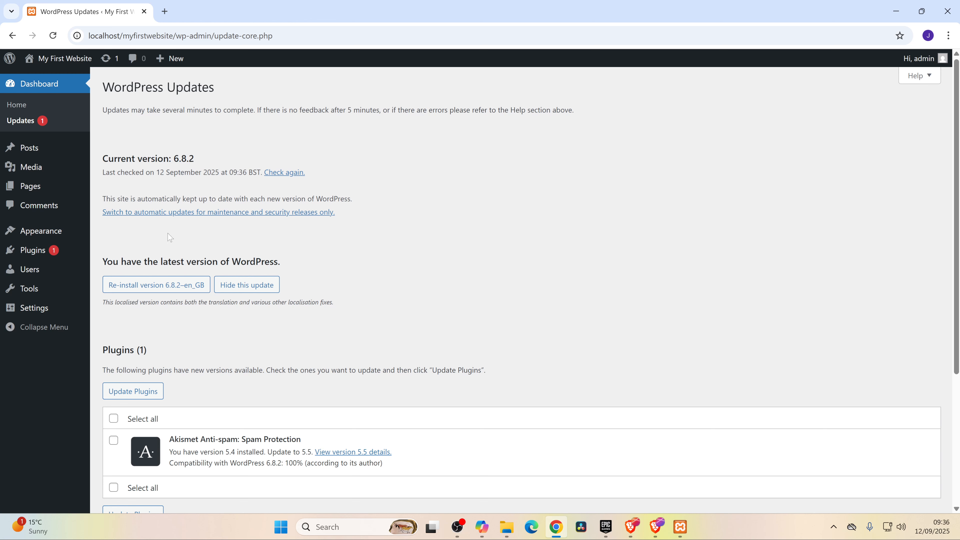
Restrict core auto-updates to maintenance and security releases, then review the Akismet 5.4 → 5.5 update.
left_click(218, 213)
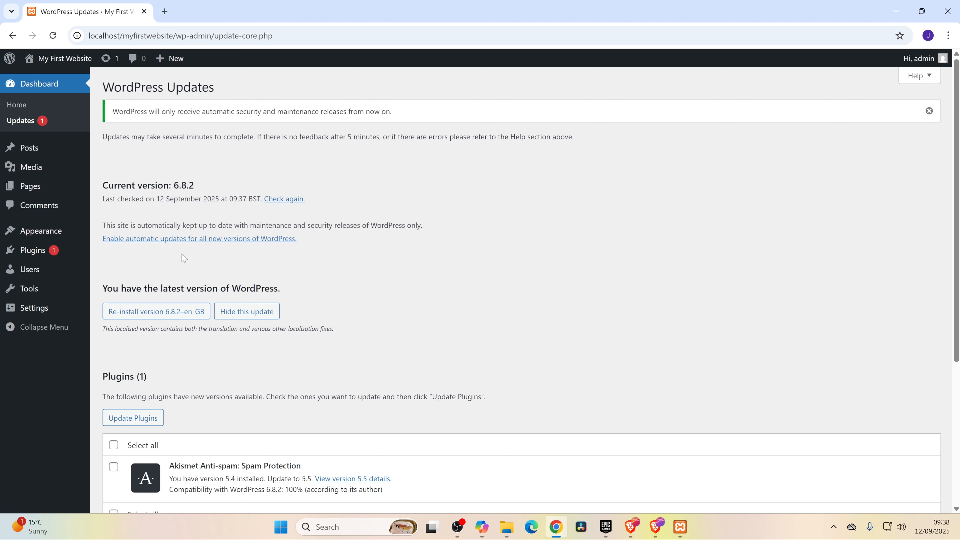
scroll(180, 251, "down", 2)
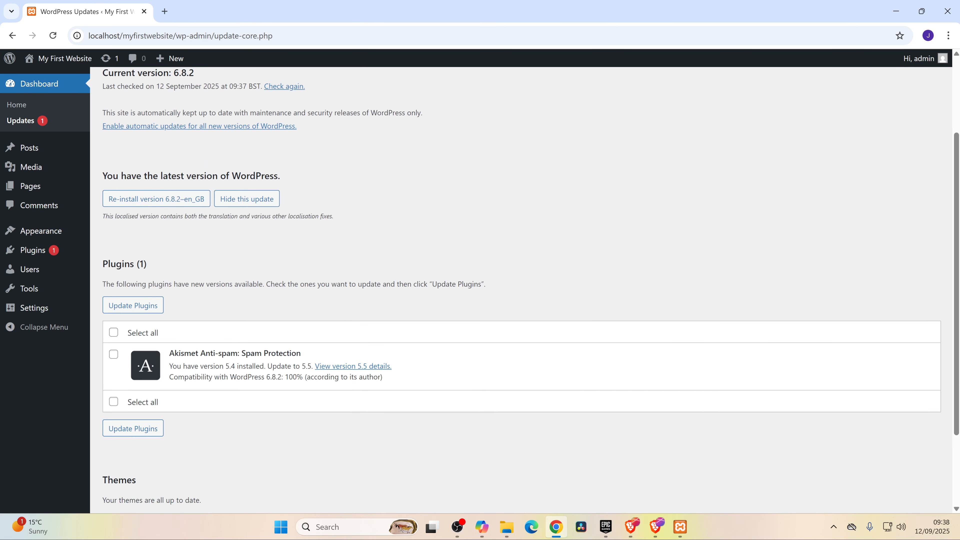
scroll(172, 210, "down", 1)
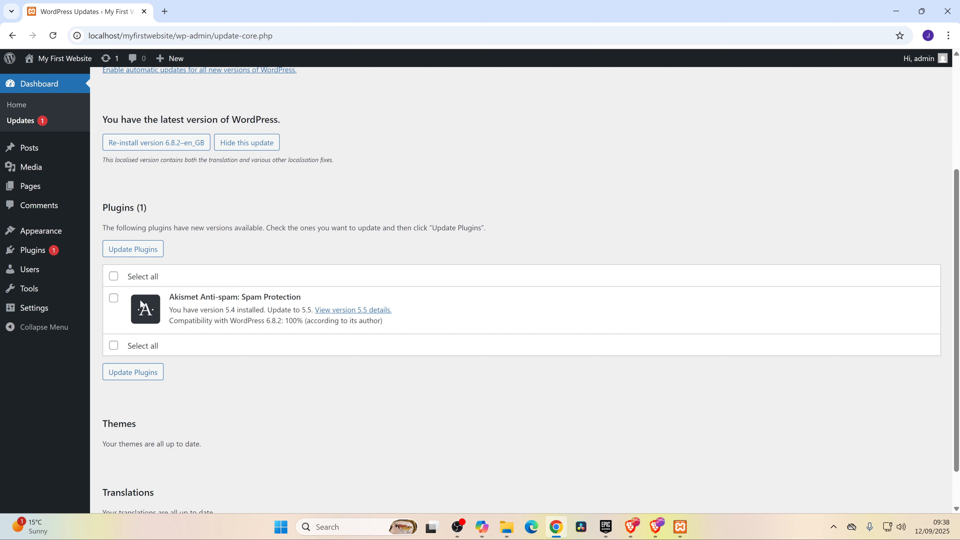
Update Akismet Anti-spam to 5.5 and return to the WordPress Updates page.
left_click(113, 299)
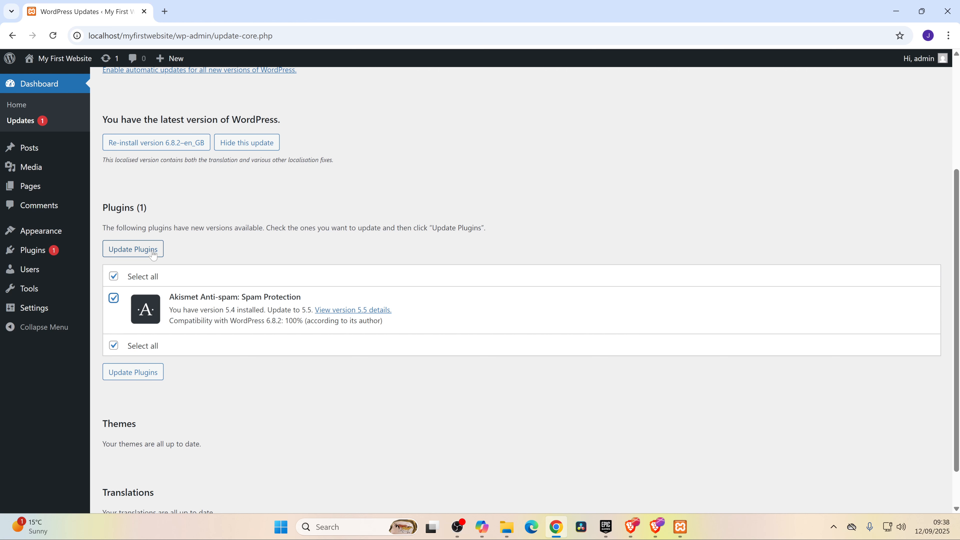
left_click(133, 249)
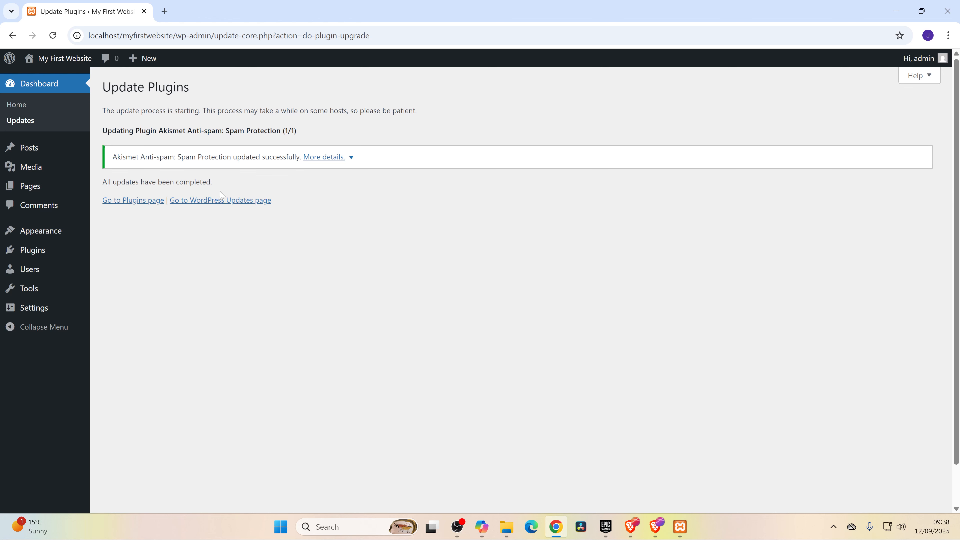
left_click(201, 201)
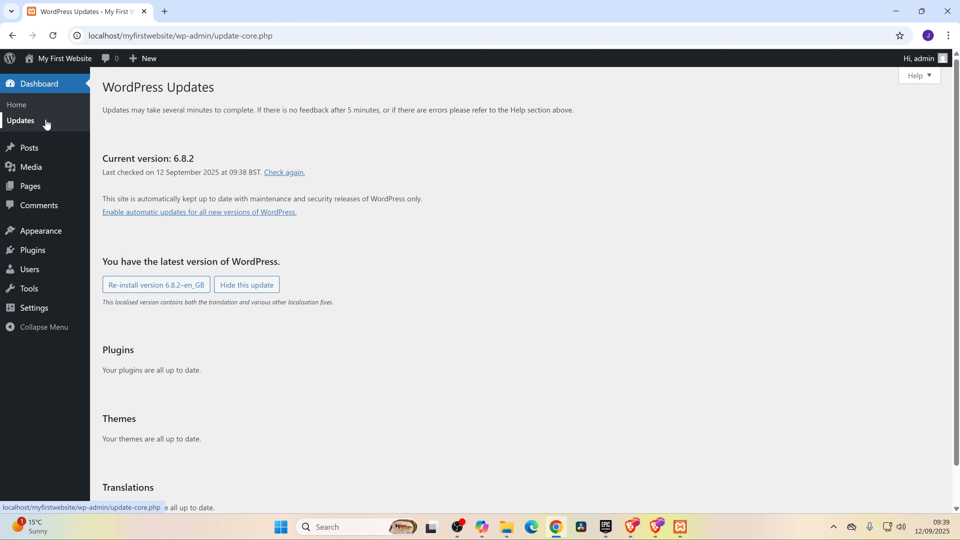
mouse_move(32, 145)
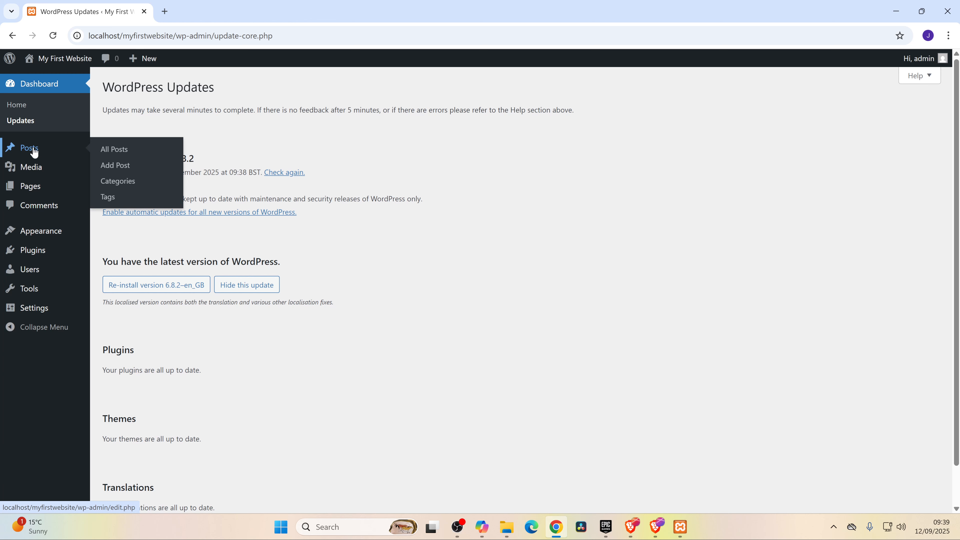
Go to All Posts and edit the 'Hello world!' post.
left_click(112, 151)
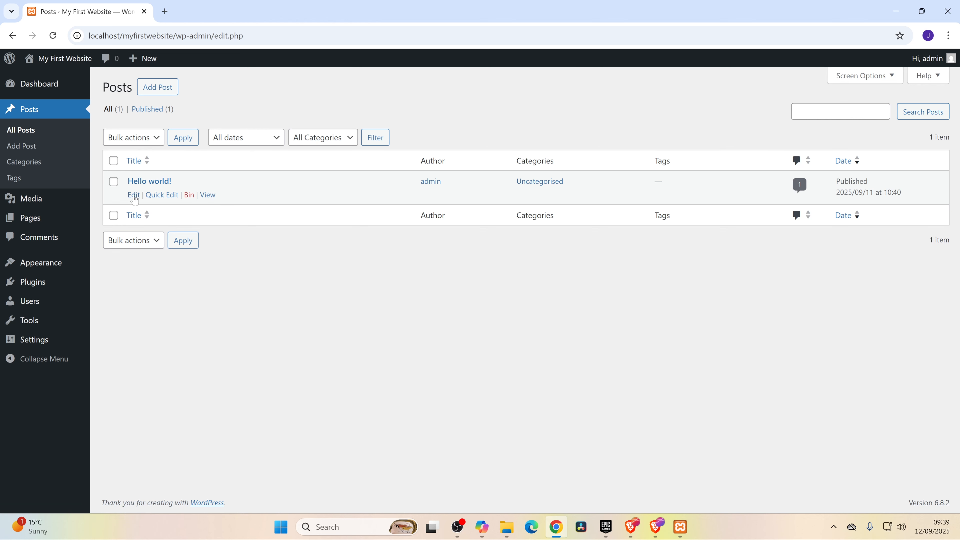
left_click(134, 196)
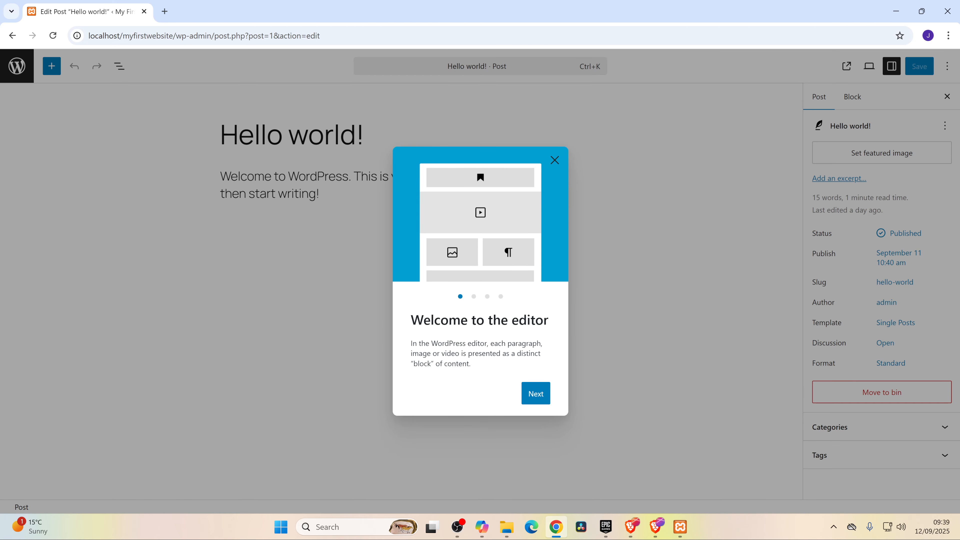
Close the welcome guide and add a paragraph of random gibberish letters below the opening text.
left_click(555, 161)
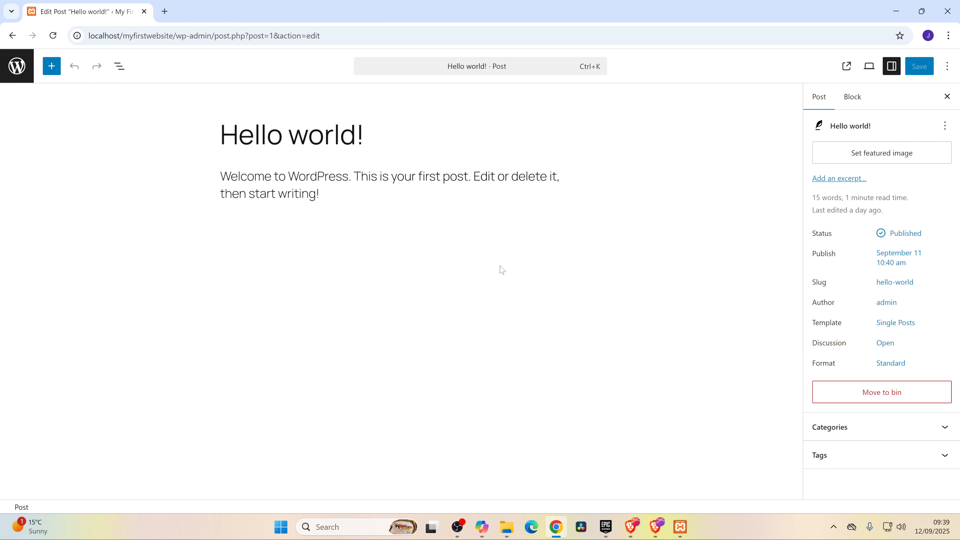
left_click(199, 419)
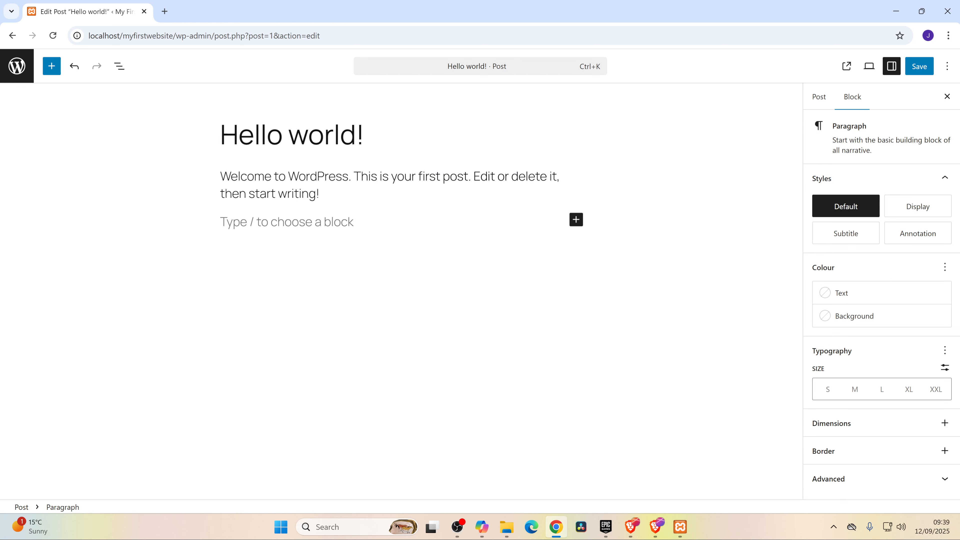
left_click(576, 219)
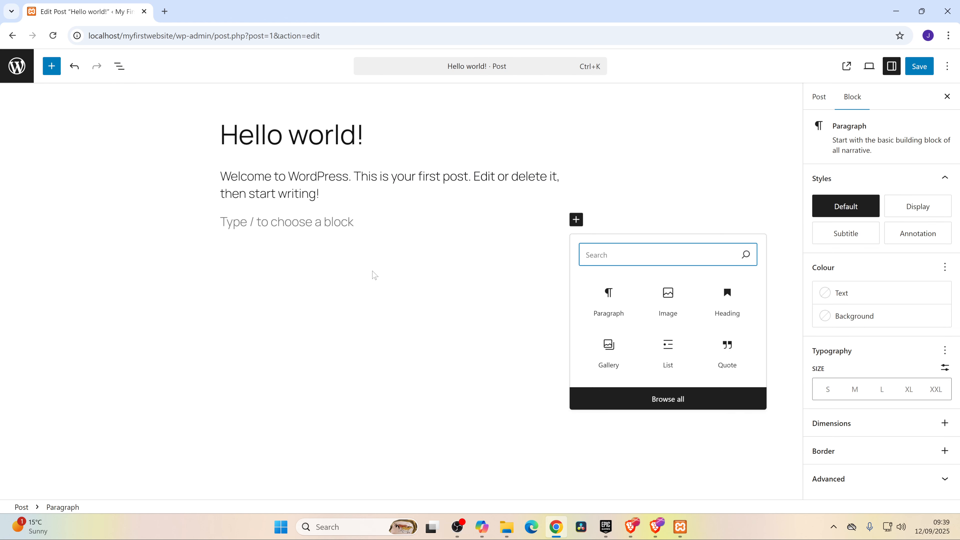
left_click(611, 302)
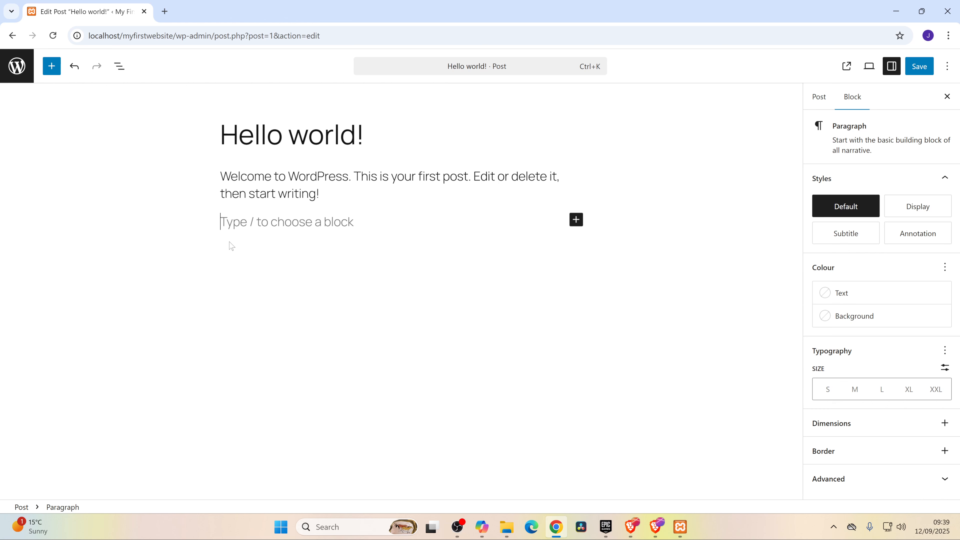
type("jdsjfsdhjshdvjhsdjvhjsdhvjsh")
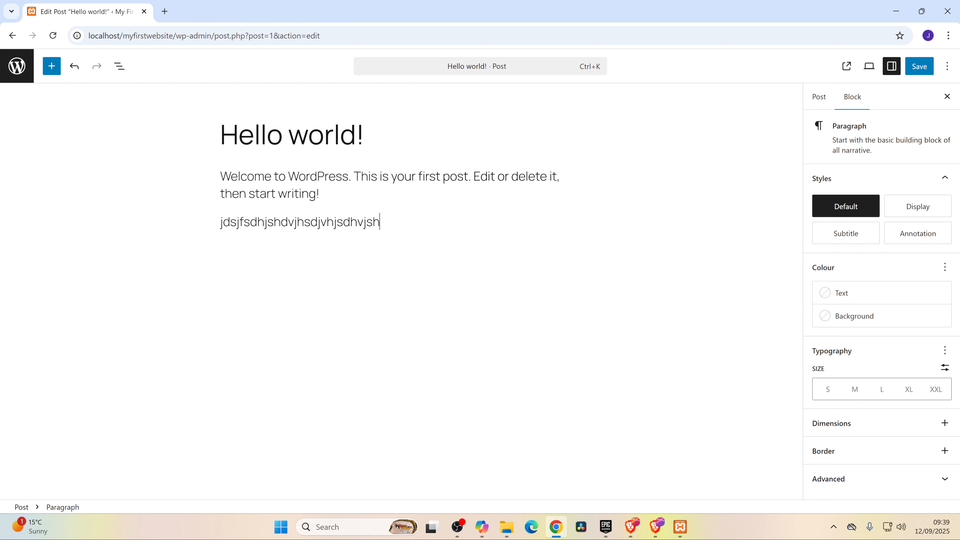
type("jvhsjvhsjhkjdvhjshkjsjvhsjkvjkshs")
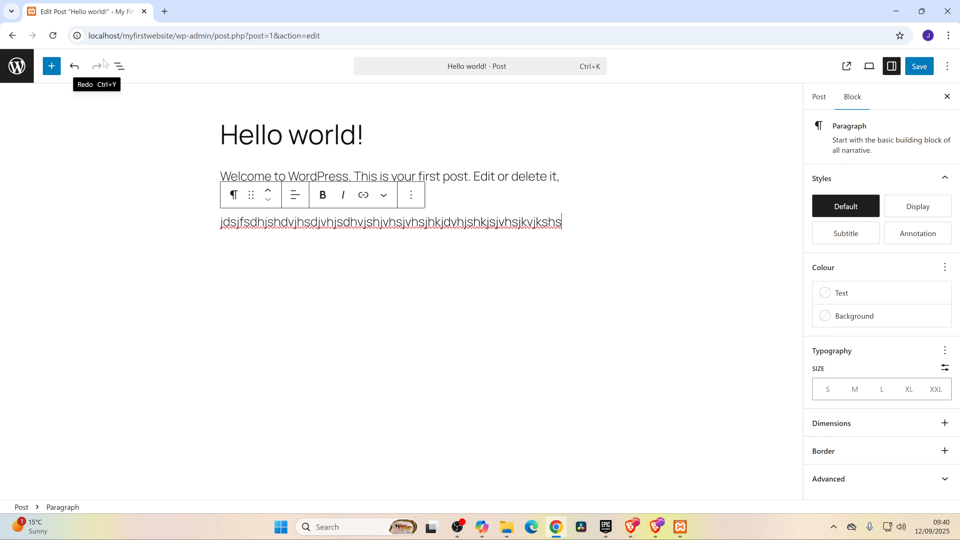
Open the Document Overview list view and select the two paragraph blocks in turn.
left_click(119, 68)
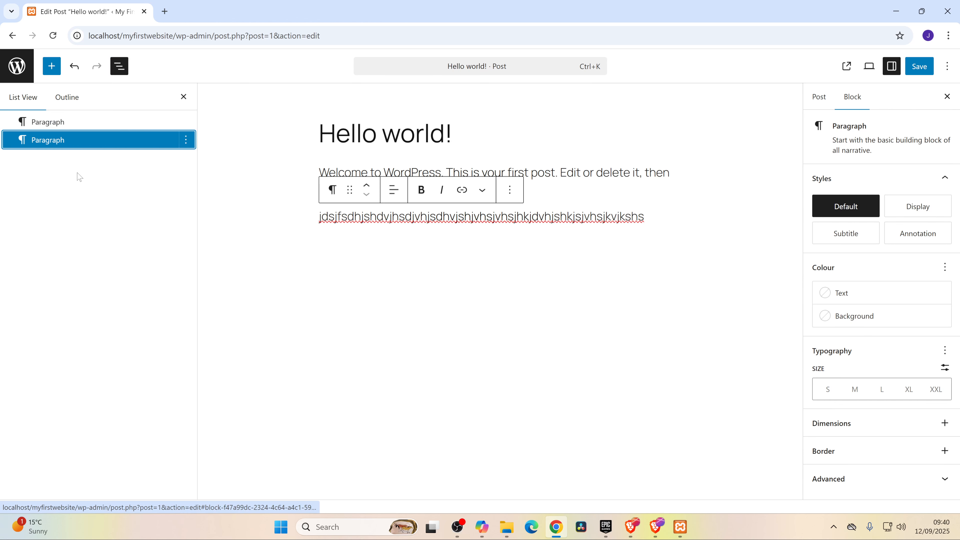
left_click(64, 122)
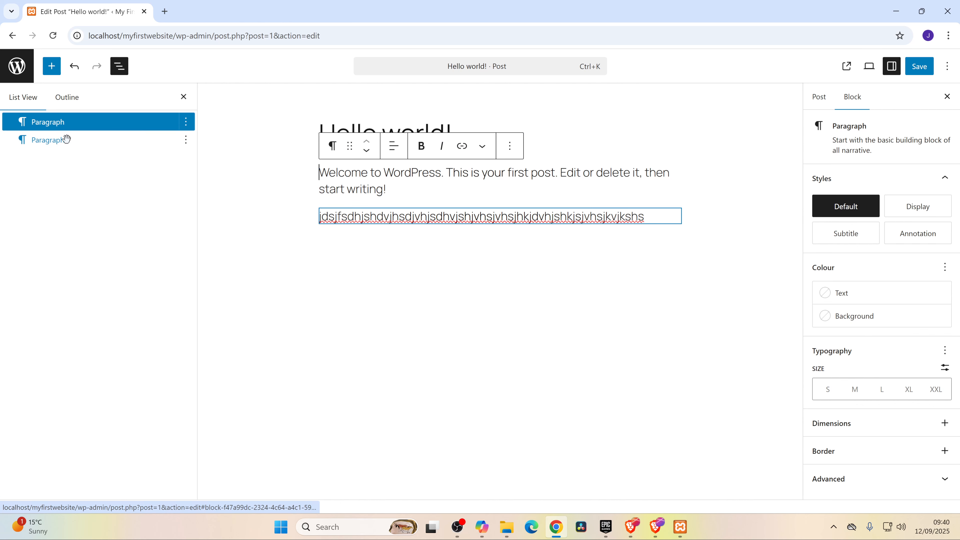
left_click(63, 140)
left_click(71, 123)
left_click(74, 141)
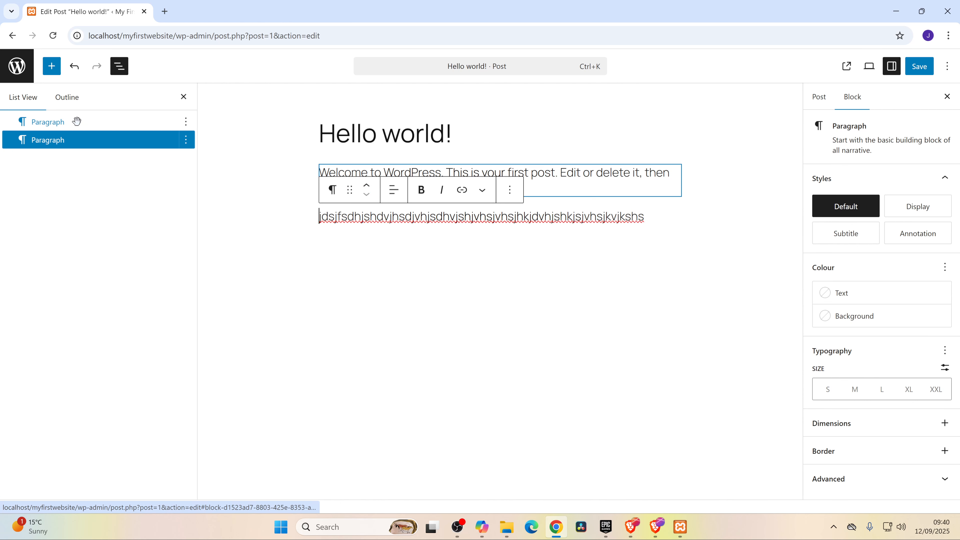
left_click(76, 122)
left_click(86, 144)
left_click(85, 122)
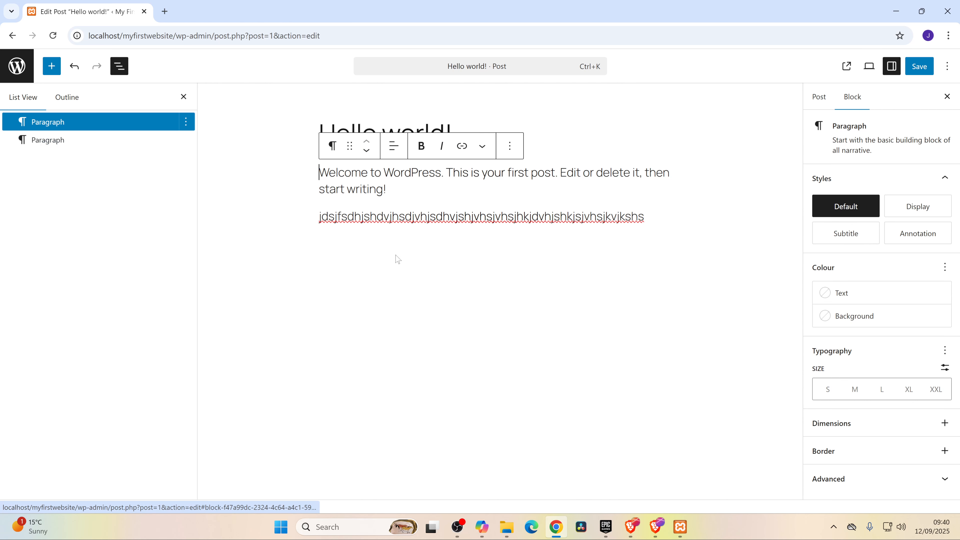
Add an empty third paragraph after the gibberish line and select it in the outline.
left_click(415, 298)
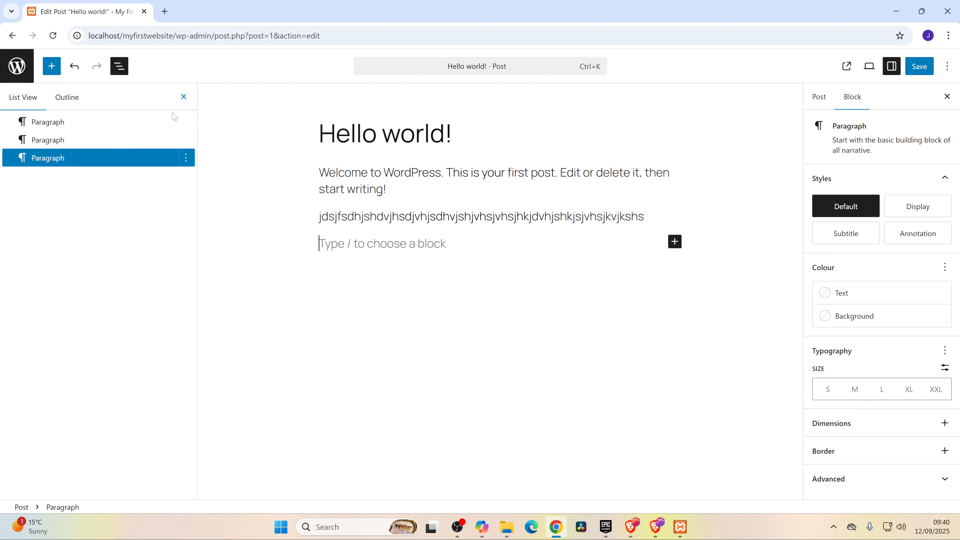
left_click_drag(47, 144, 54, 131)
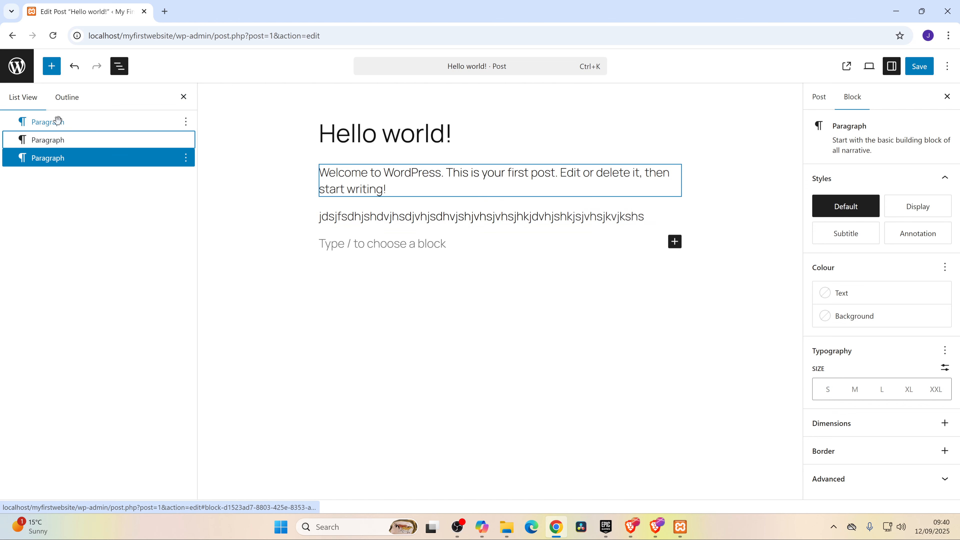
left_click(58, 121)
left_click(63, 142)
left_click(63, 160)
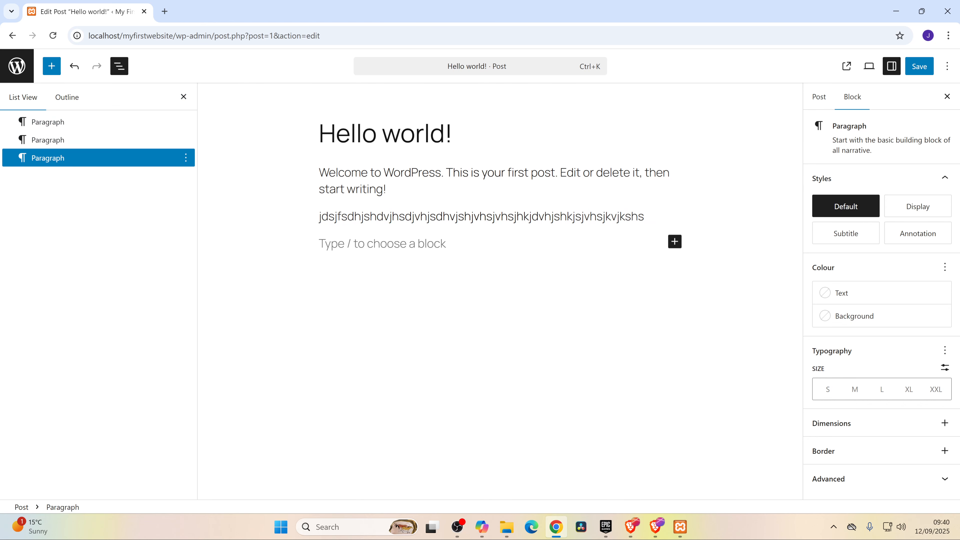
Exit to the Posts list via the WordPress logo, discarding the unsaved edits.
left_click(16, 71)
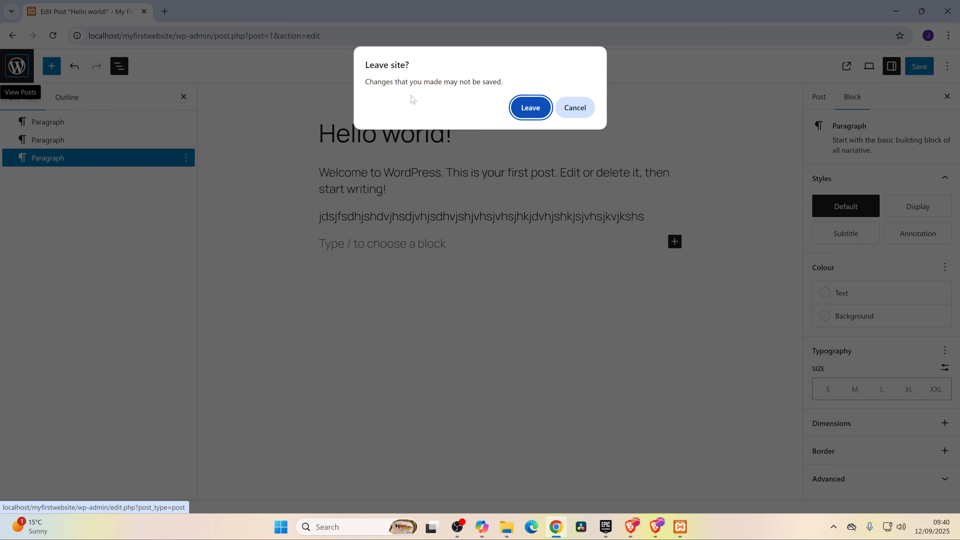
left_click(531, 109)
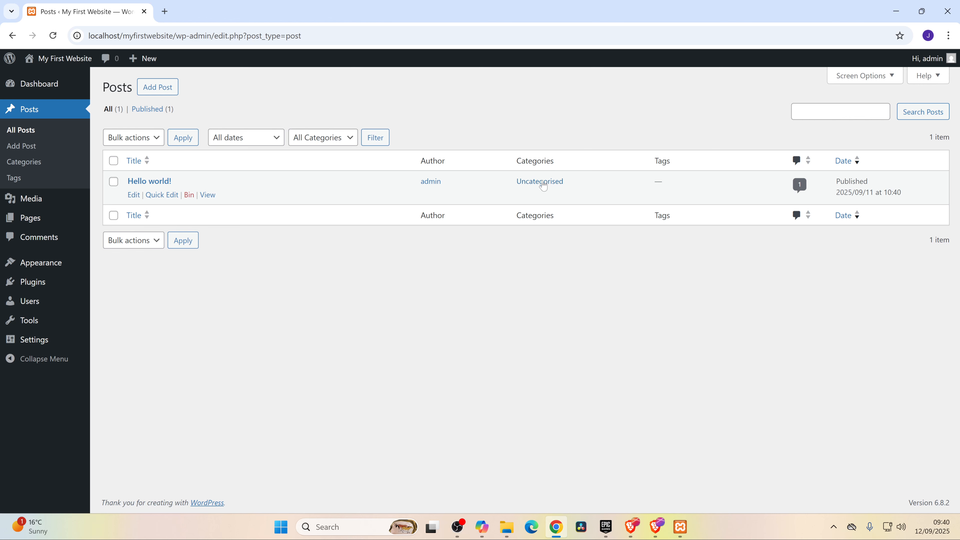
Filter posts to Uncategorised, tick the Hello world! post, and look over bulk actions without applying any.
left_click(544, 185)
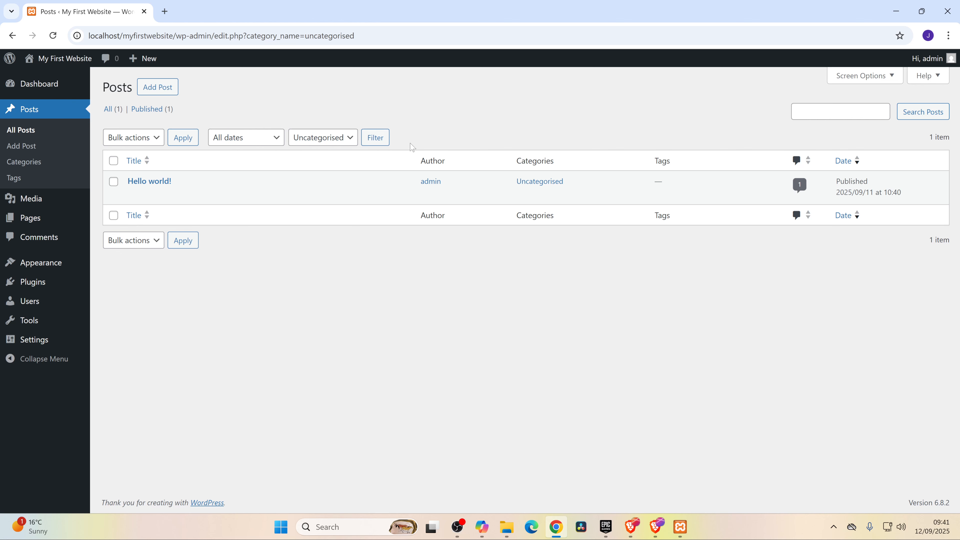
left_click(159, 140)
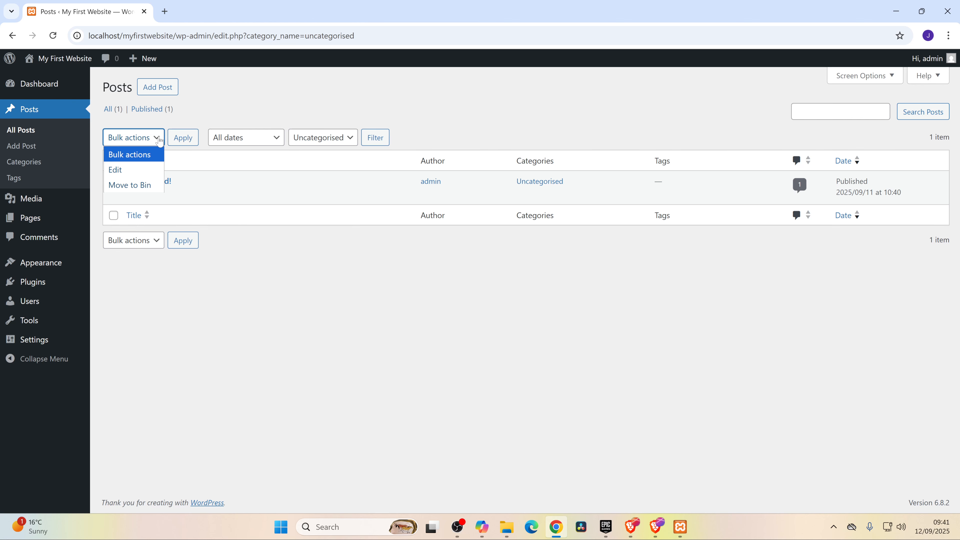
left_click(277, 188)
left_click(114, 181)
left_click(149, 139)
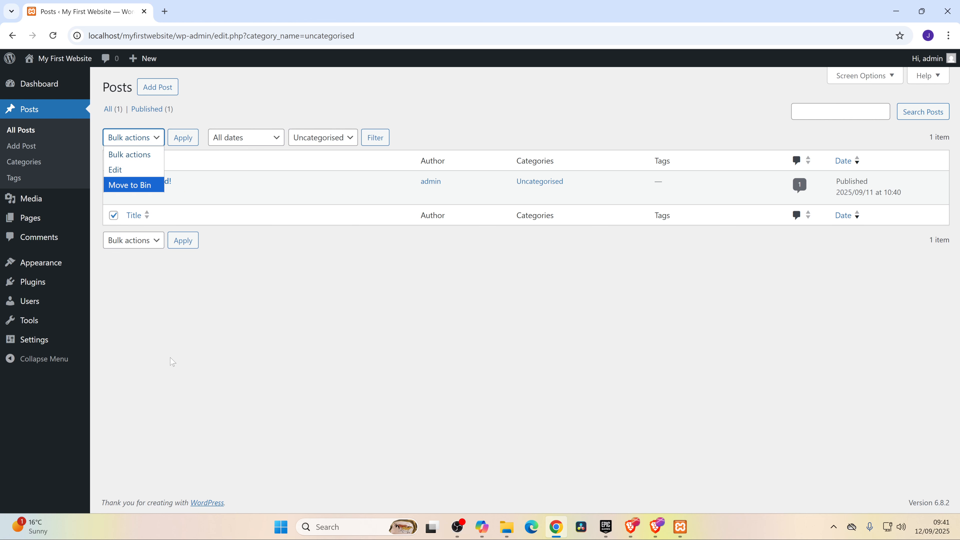
left_click(347, 315)
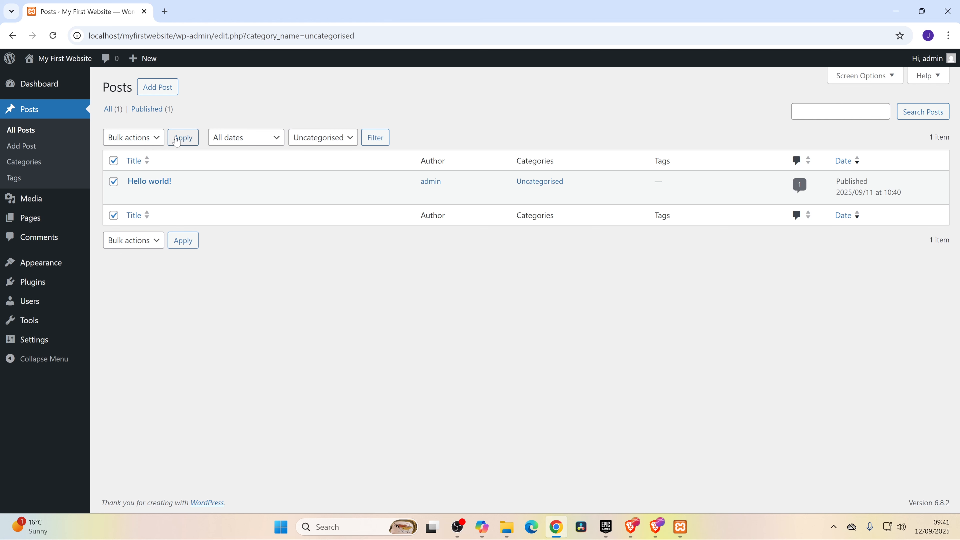
Keep the date filter on all dates and the category filter on Uncategorised.
left_click(274, 141)
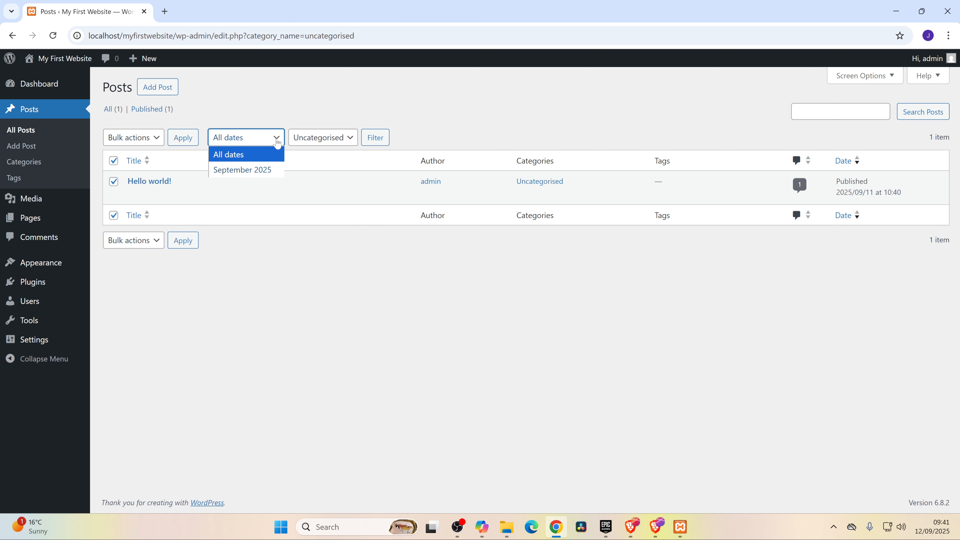
left_click(274, 138)
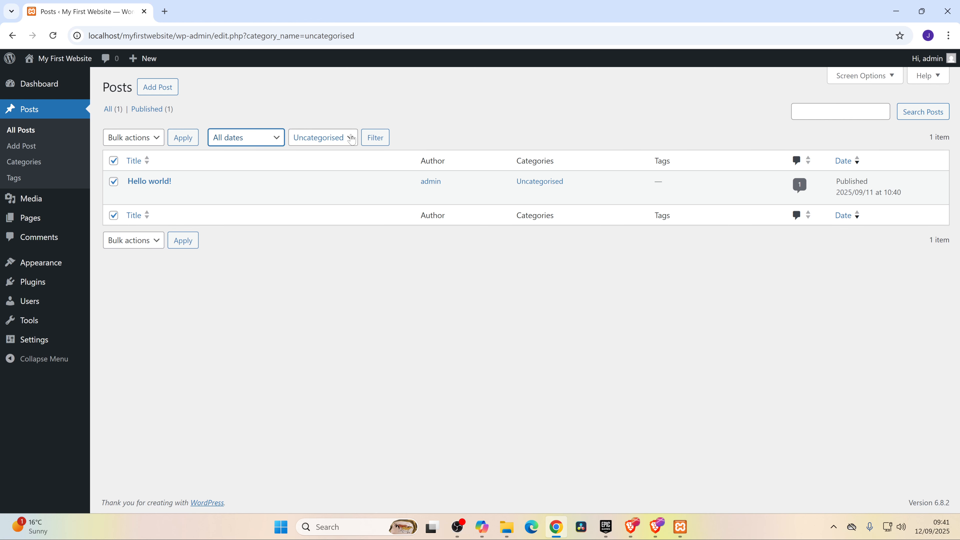
left_click(351, 138)
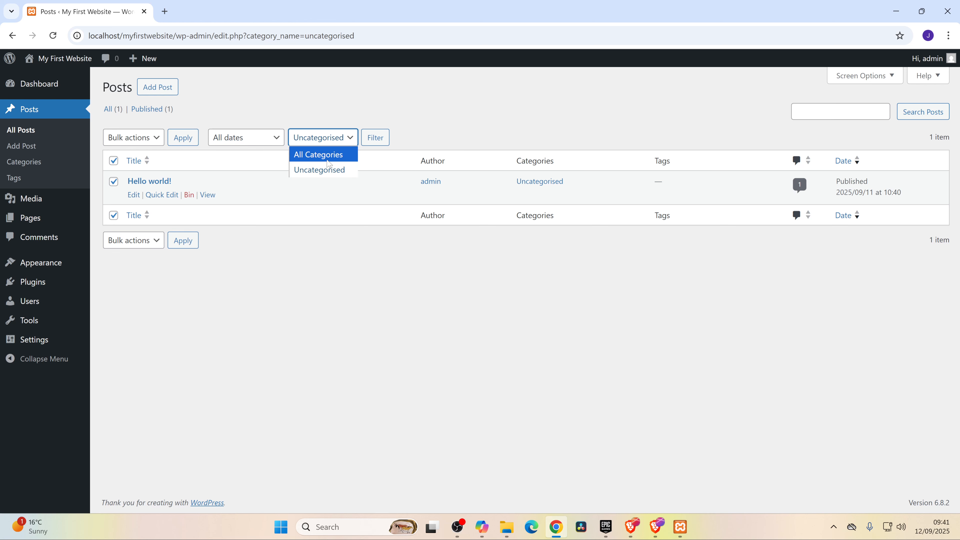
left_click(348, 144)
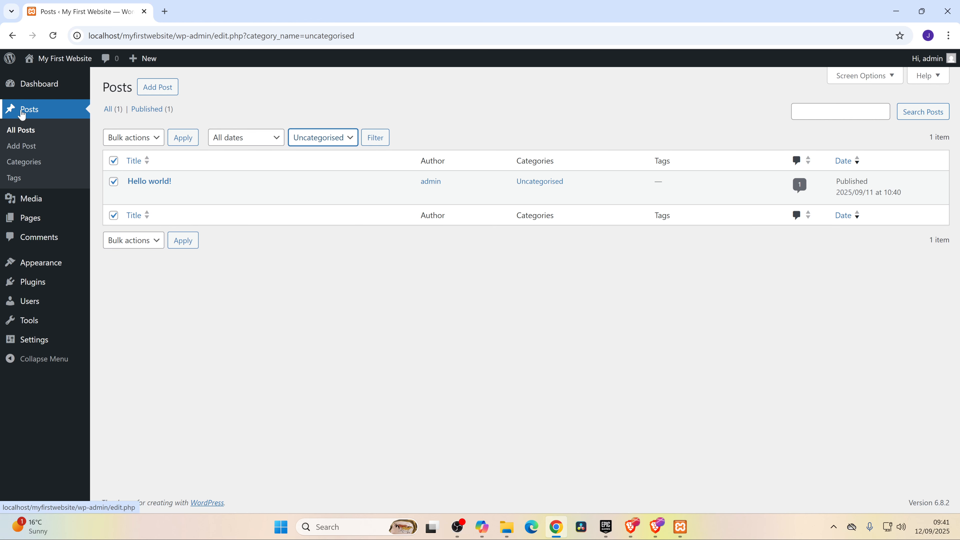
On Posts > Categories, add category 'test' with slug test, parent None, description 'test desc'.
left_click(24, 161)
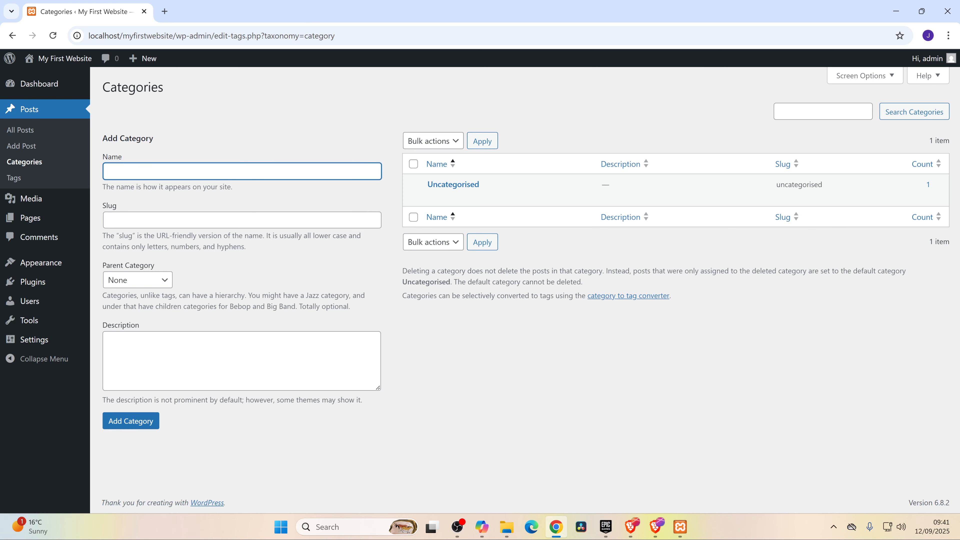
type("new")
type("test")
key("Tab")
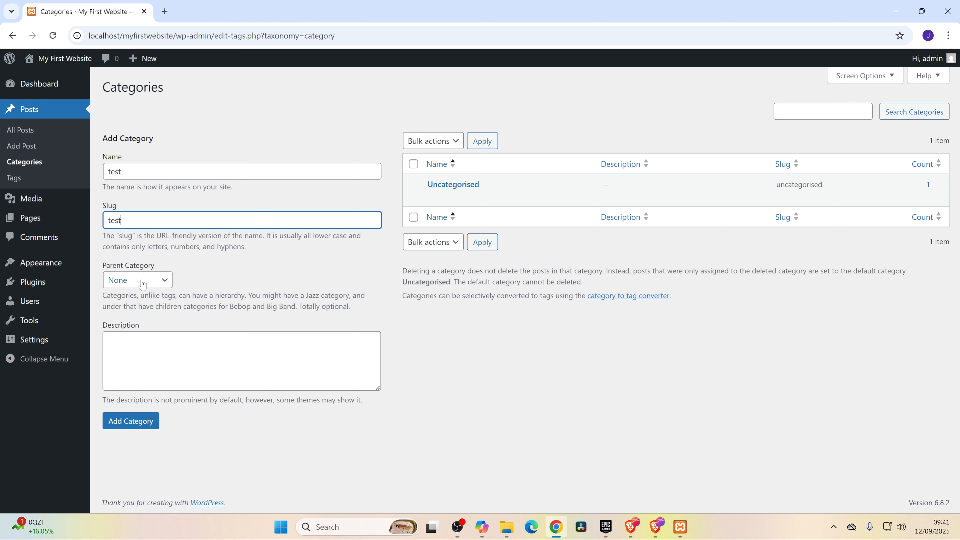
left_click(168, 283)
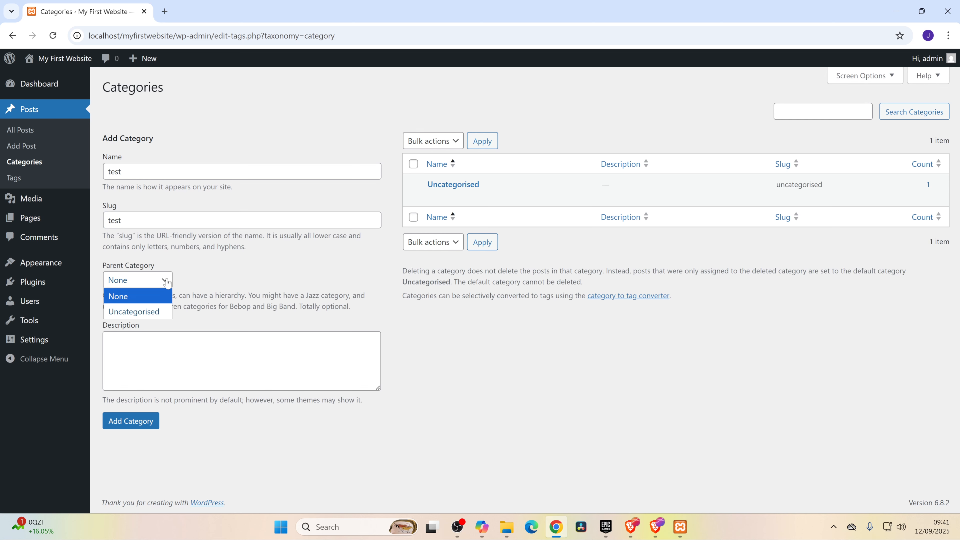
left_click(164, 284)
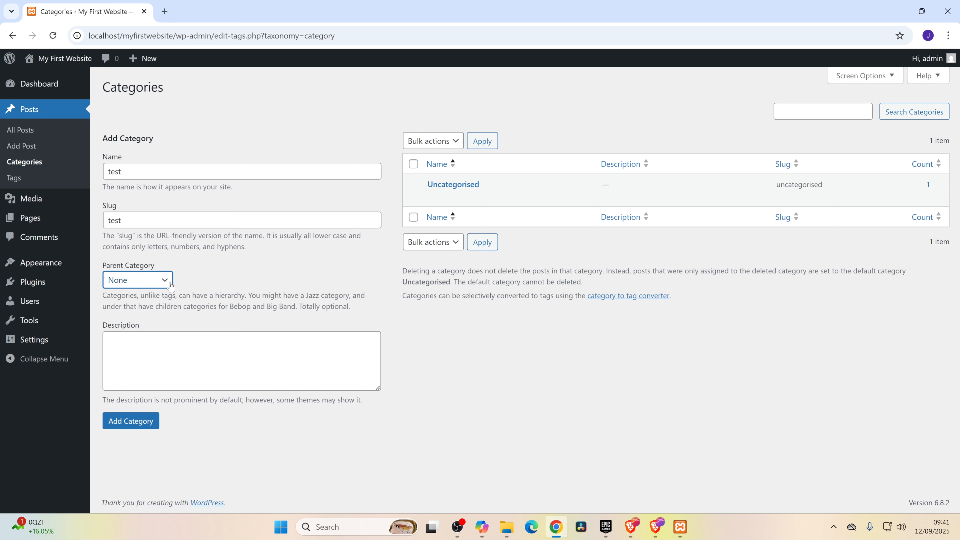
left_click(168, 346)
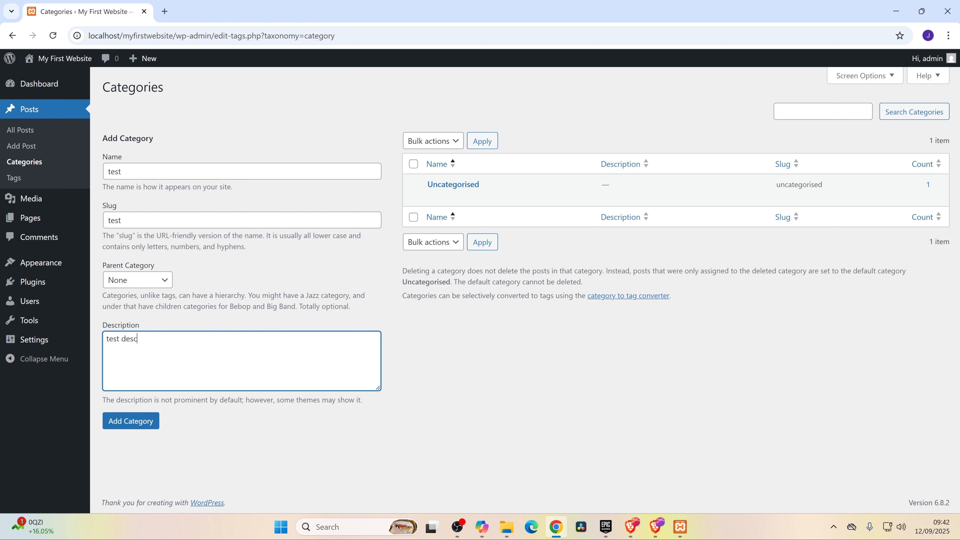
left_click(132, 421)
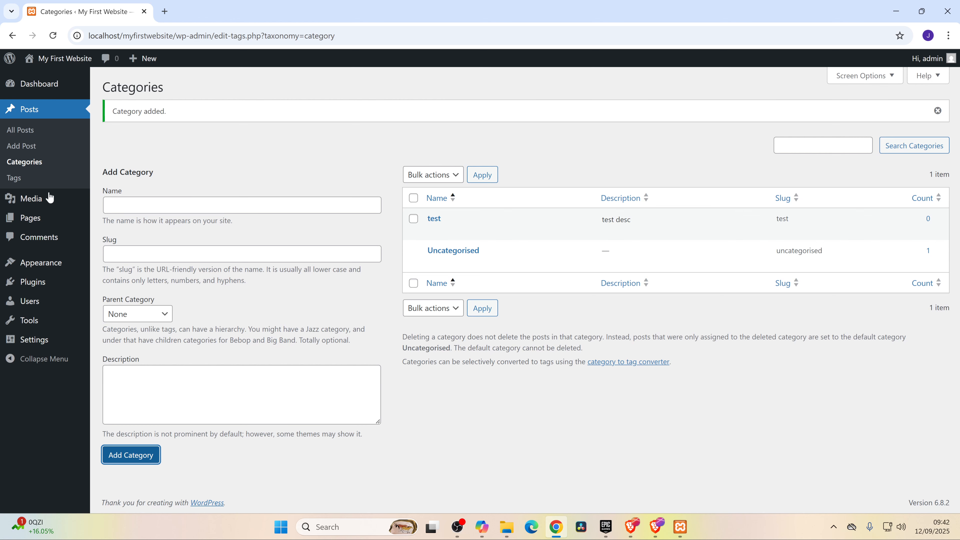
left_click(23, 164)
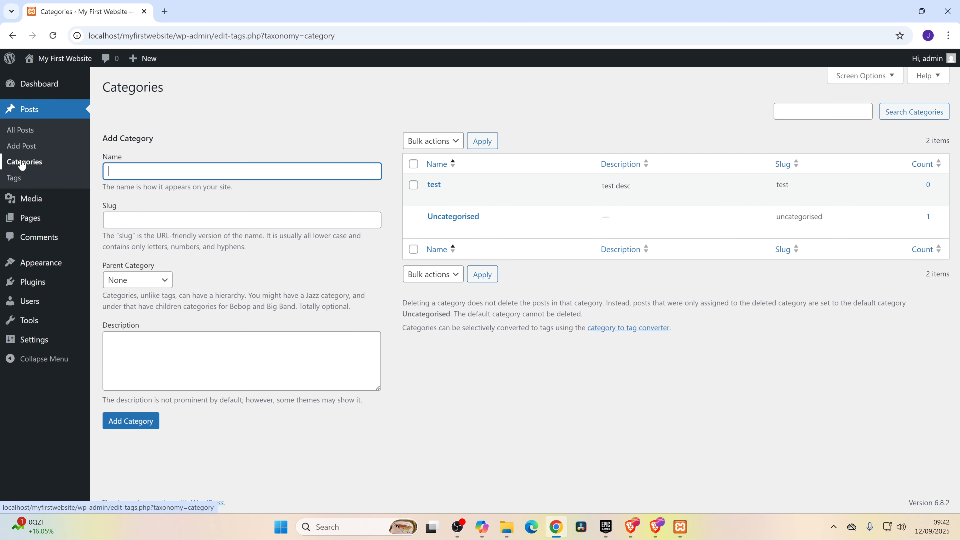
Add a post tag named 'test tag' on the Posts > Tags page.
left_click(14, 179)
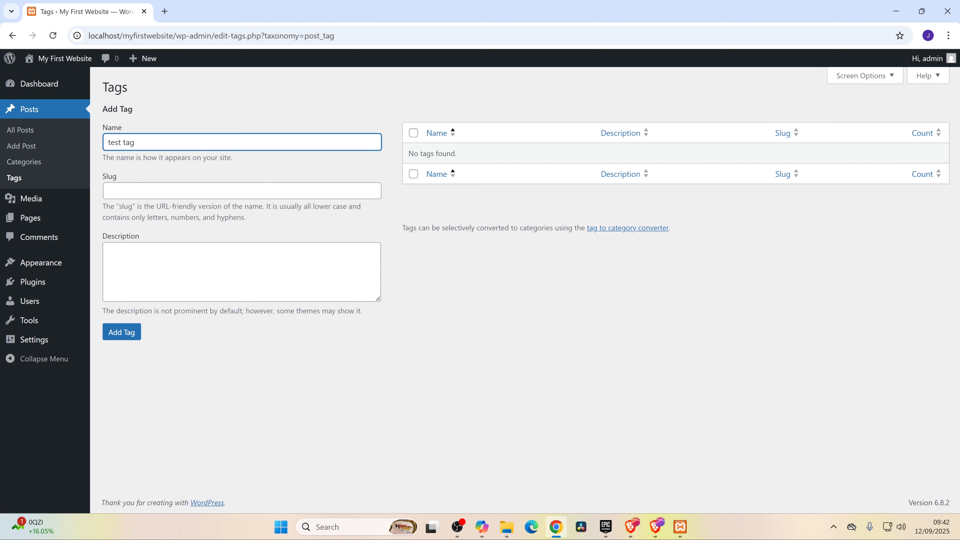
left_click(125, 333)
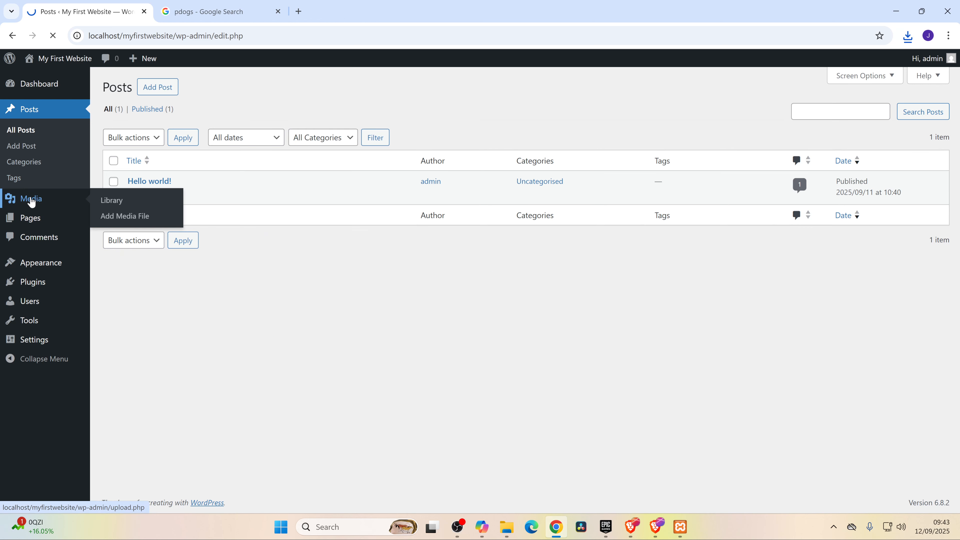
In the Media Library, view the attachment details of the dog image download.jpg, then close them.
left_click(30, 198)
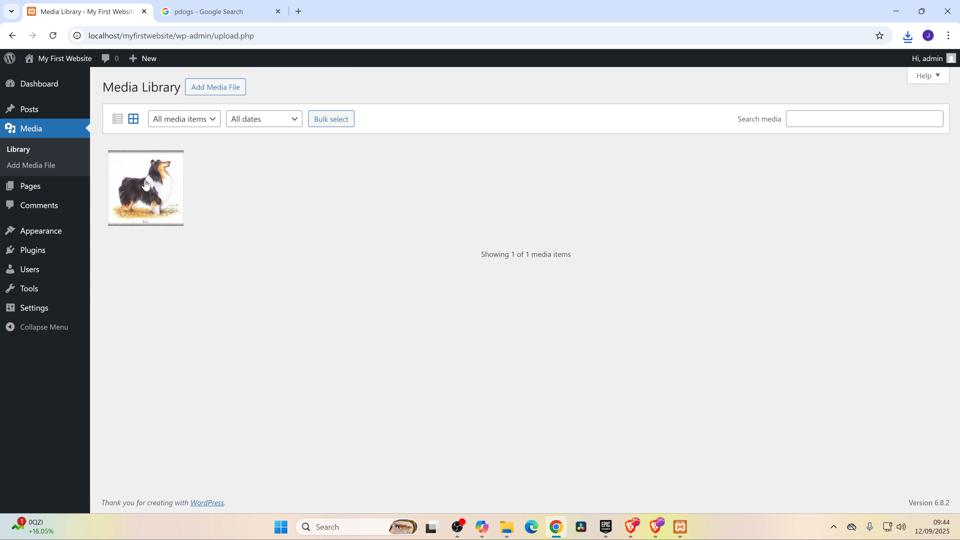
left_click(311, 122)
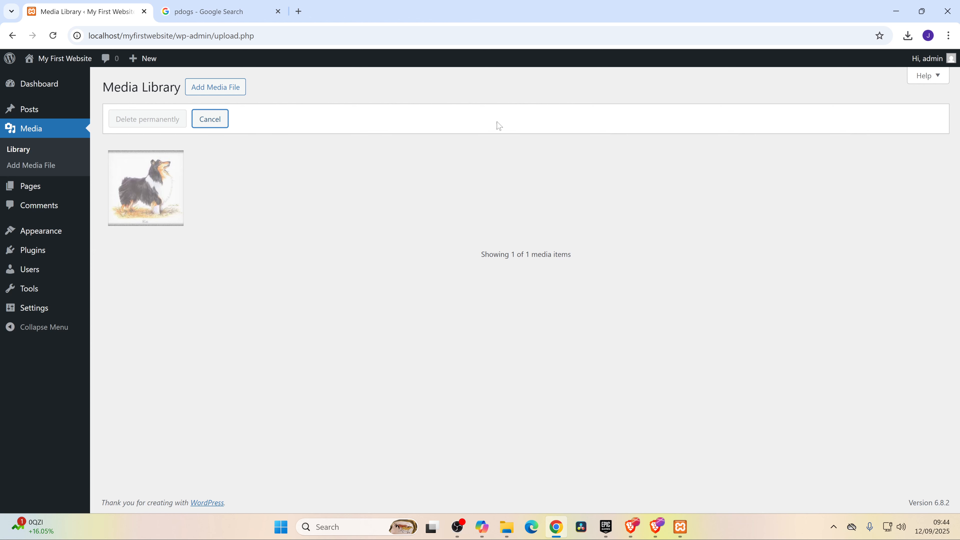
left_click(211, 123)
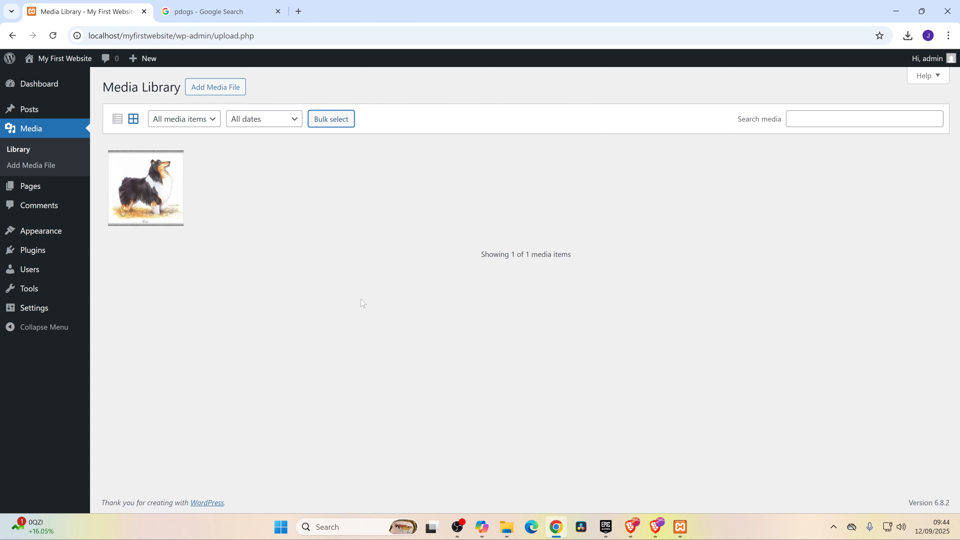
left_click(150, 192)
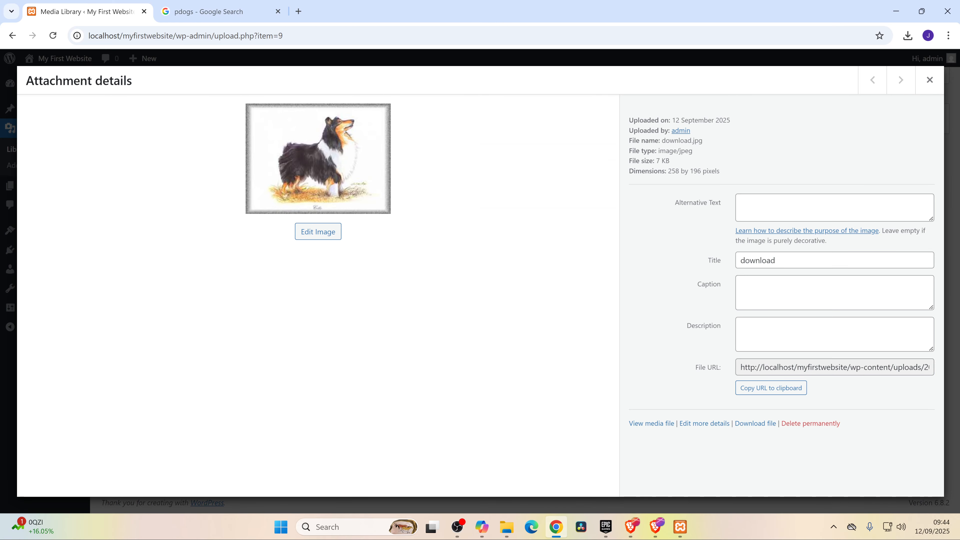
left_click(834, 208)
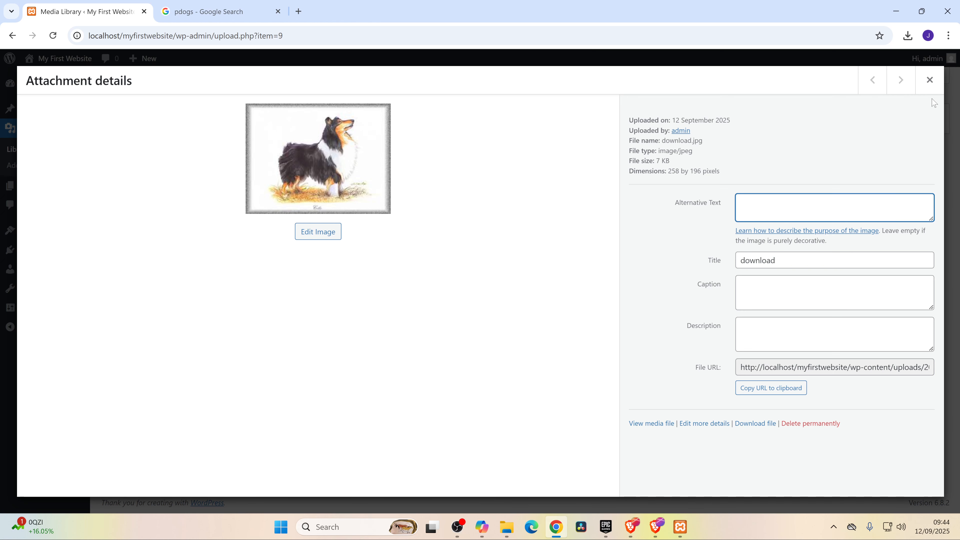
left_click(930, 80)
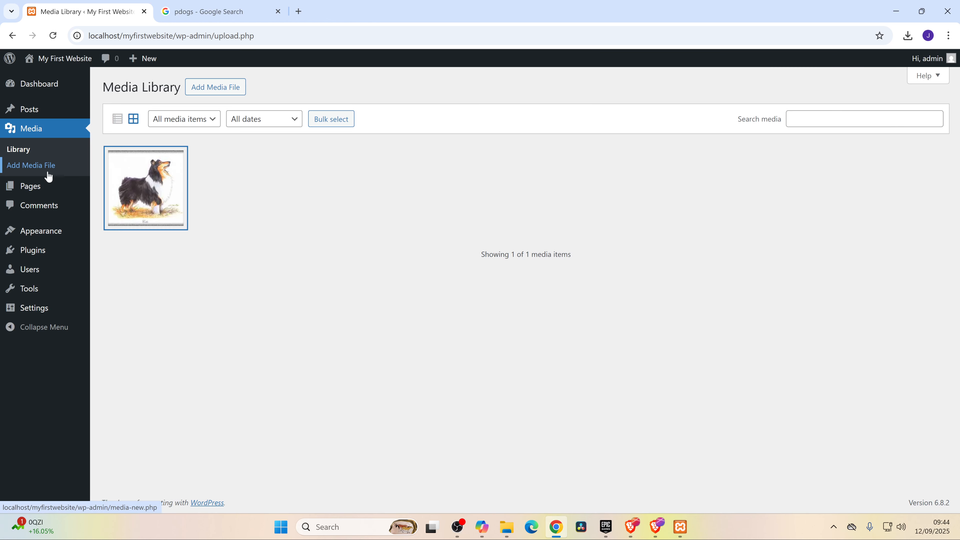
mouse_move(47, 187)
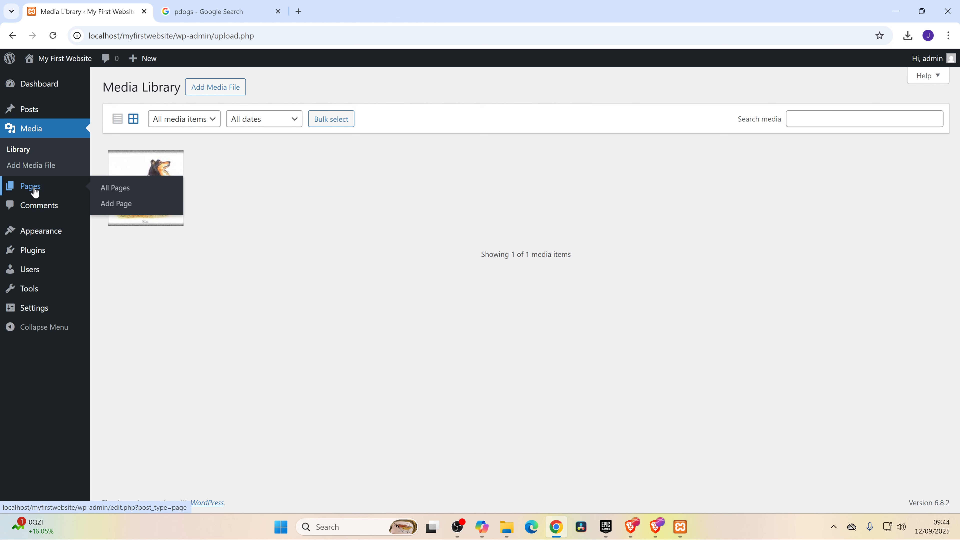
From All Pages, open the draft Privacy Policy page in the block editor.
left_click(116, 190)
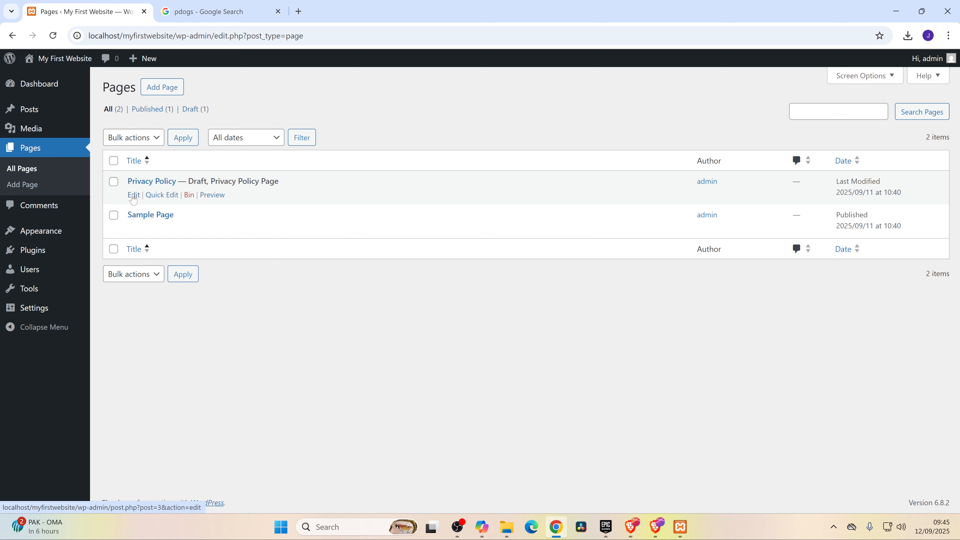
left_click(134, 195)
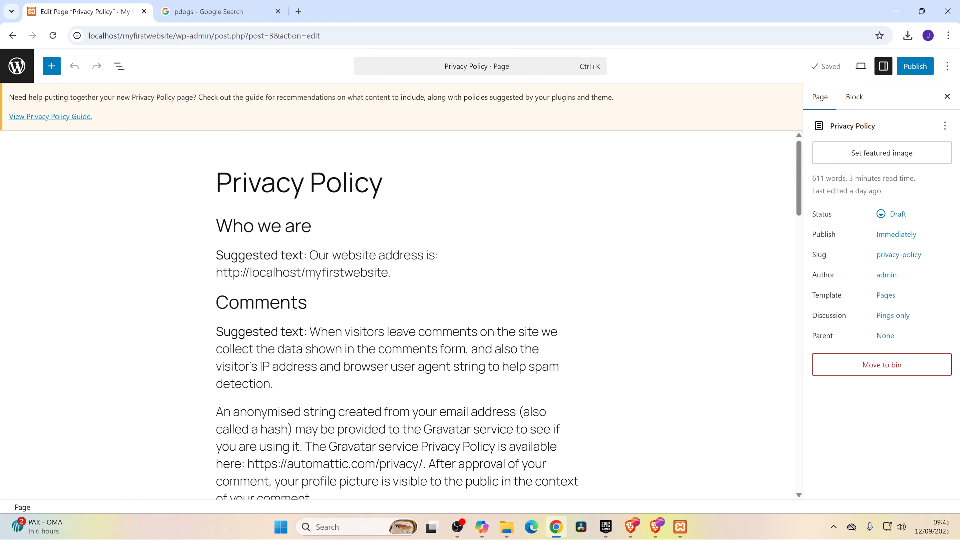
Show the page's Document Overview, then go back to the Pages list via the WordPress logo.
left_click(119, 67)
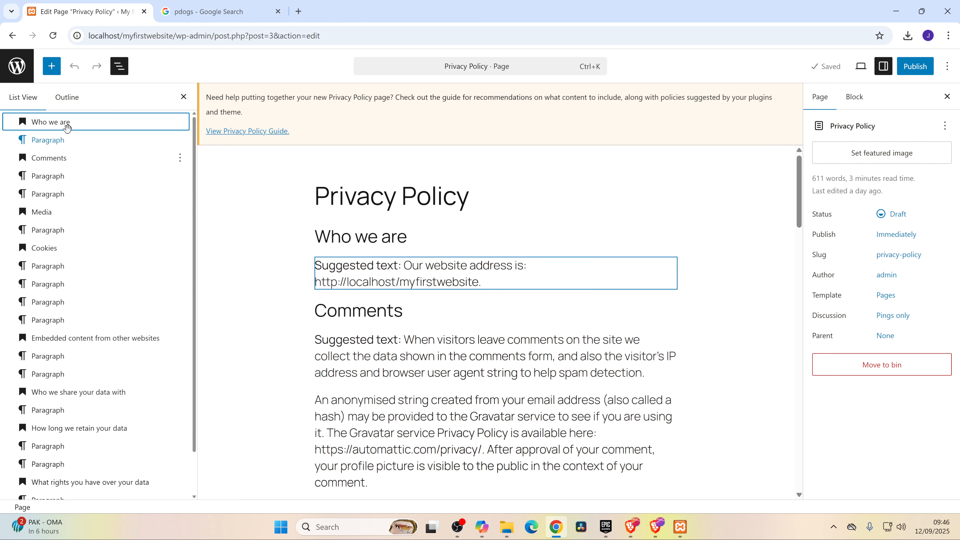
left_click(14, 69)
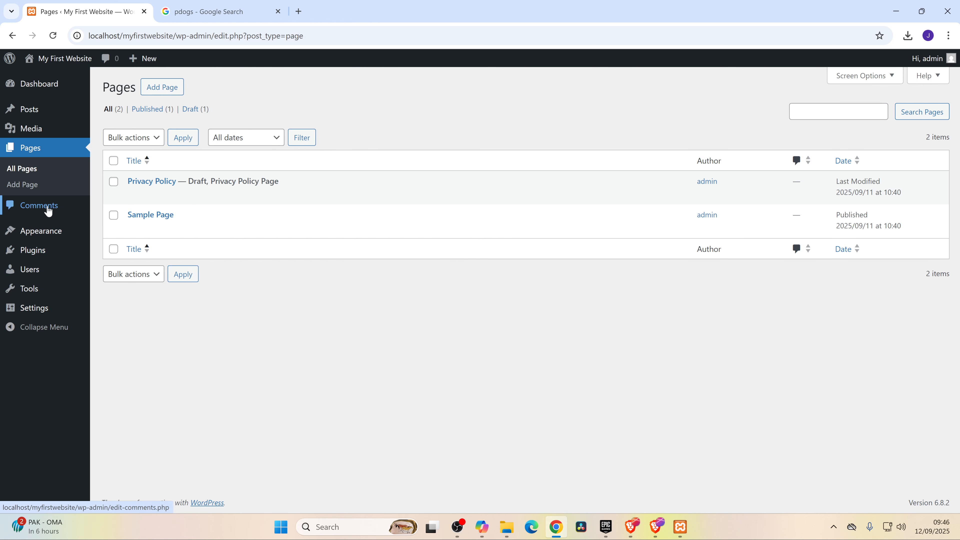
Set Comments screen options to 21 items per page, then view the Appearance > Themes overview.
left_click(48, 206)
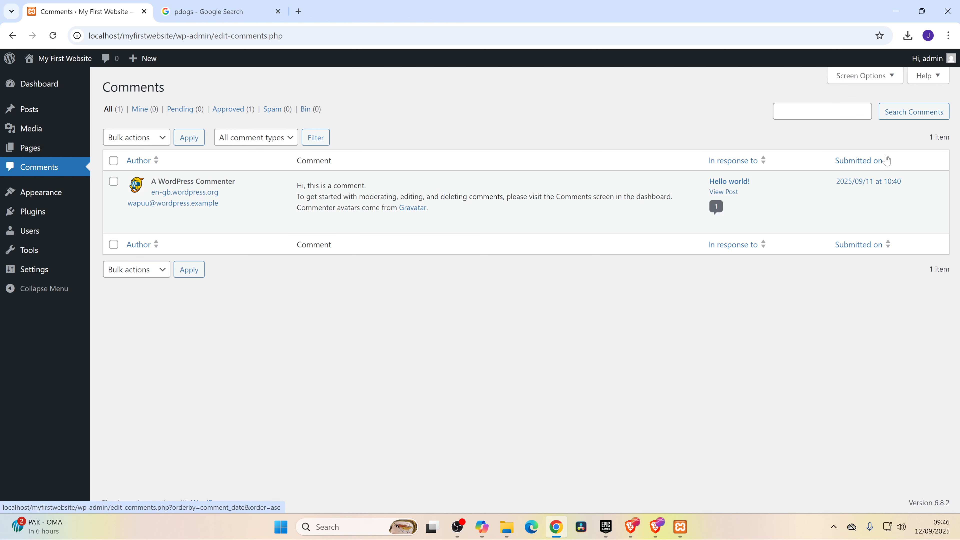
left_click(892, 76)
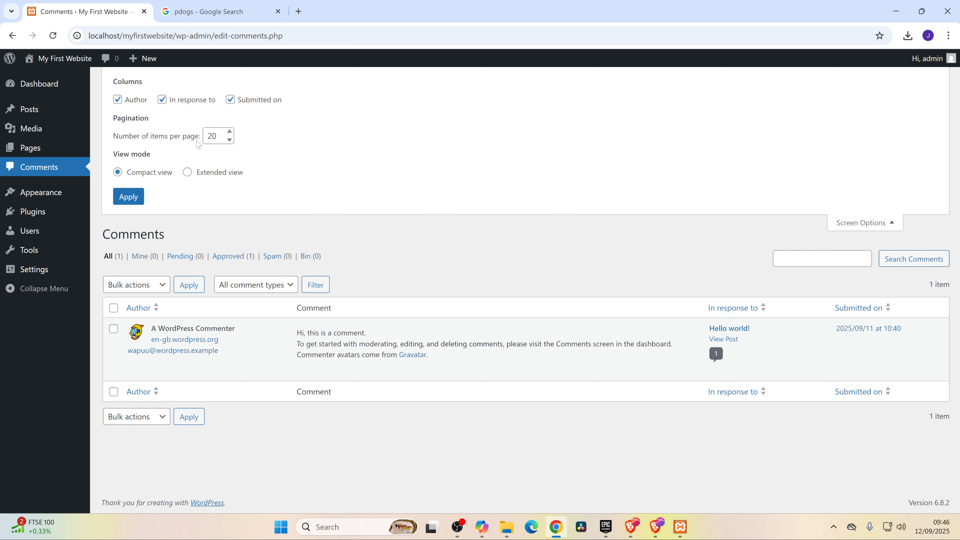
left_click(230, 139)
left_click(230, 132)
left_click_drag(232, 145, 232, 137)
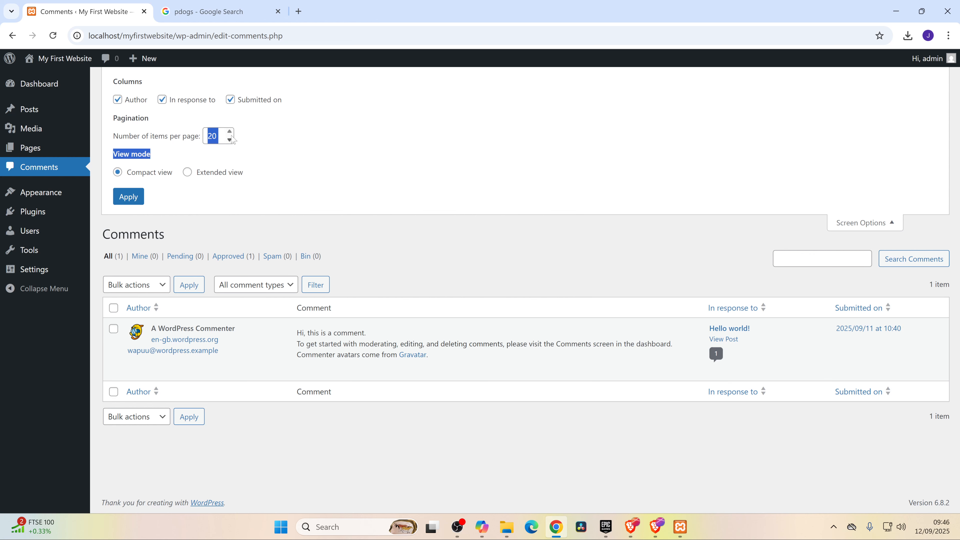
left_click(229, 131)
left_click(257, 139)
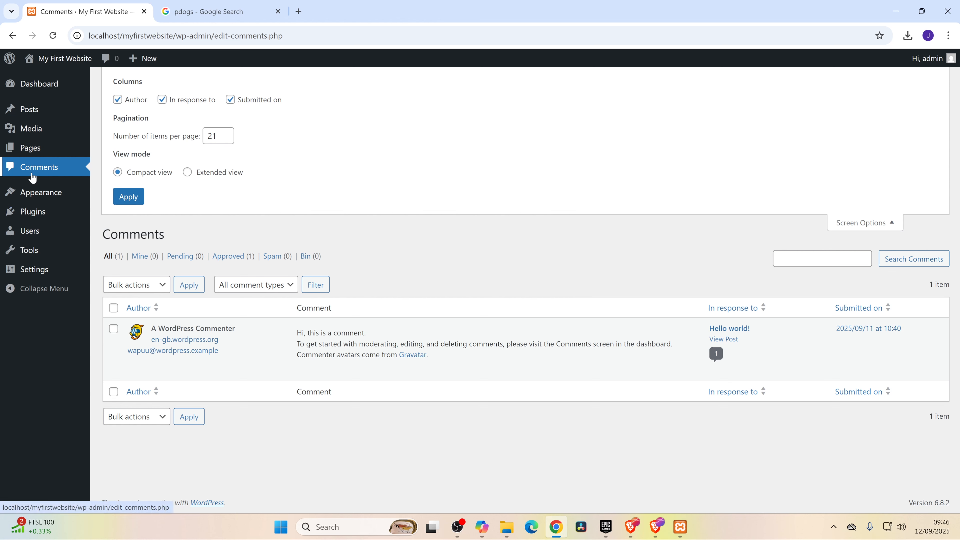
left_click(41, 198)
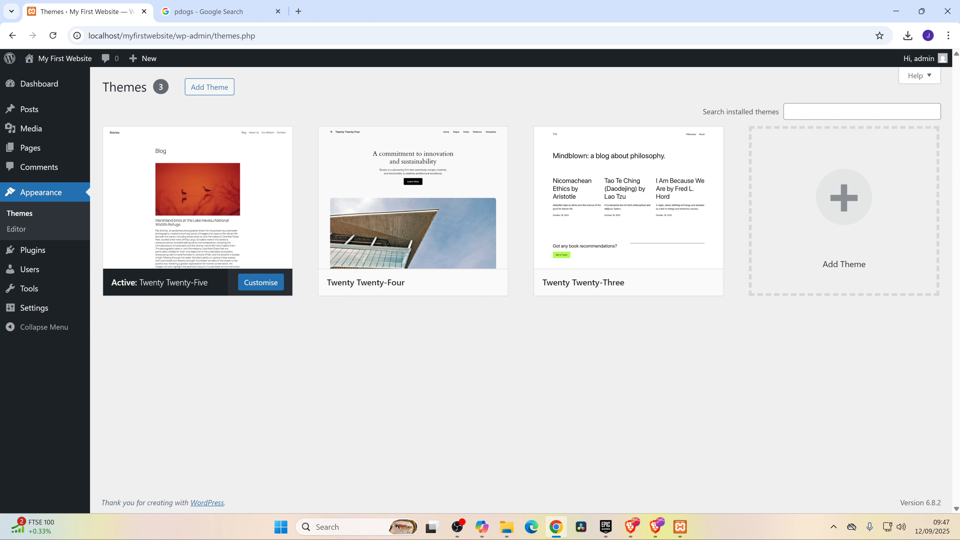
Browse the Templates list in the Site Editor, then return to the admin Dashboard.
left_click(845, 112)
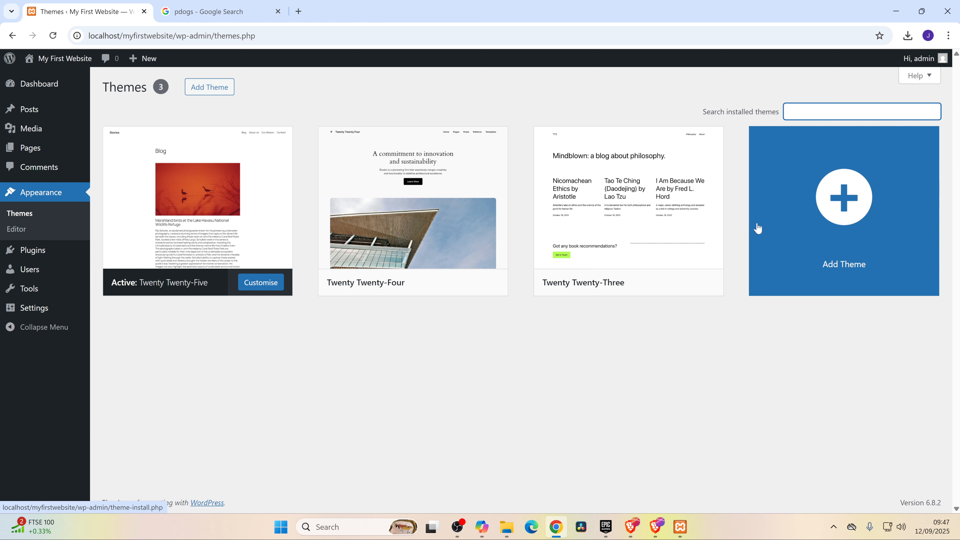
left_click(17, 234)
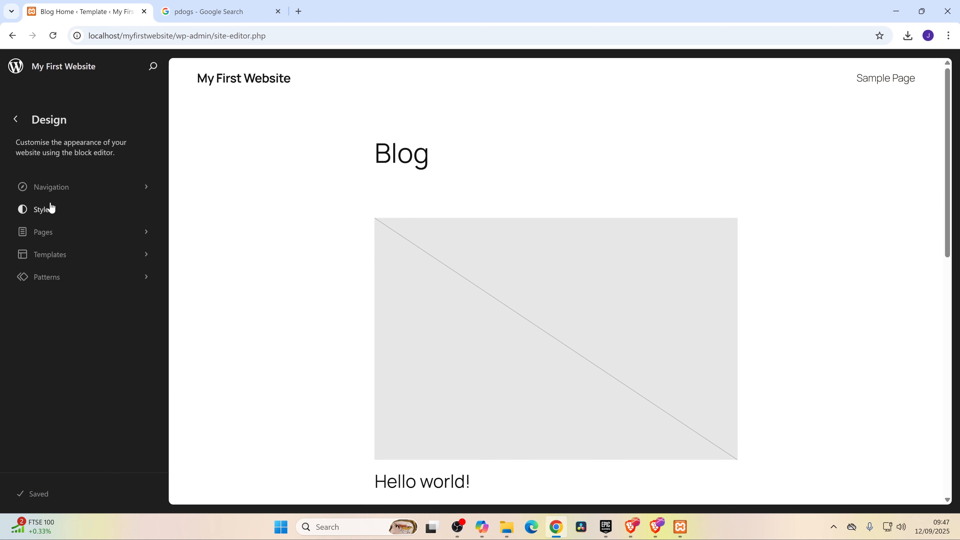
left_click(54, 258)
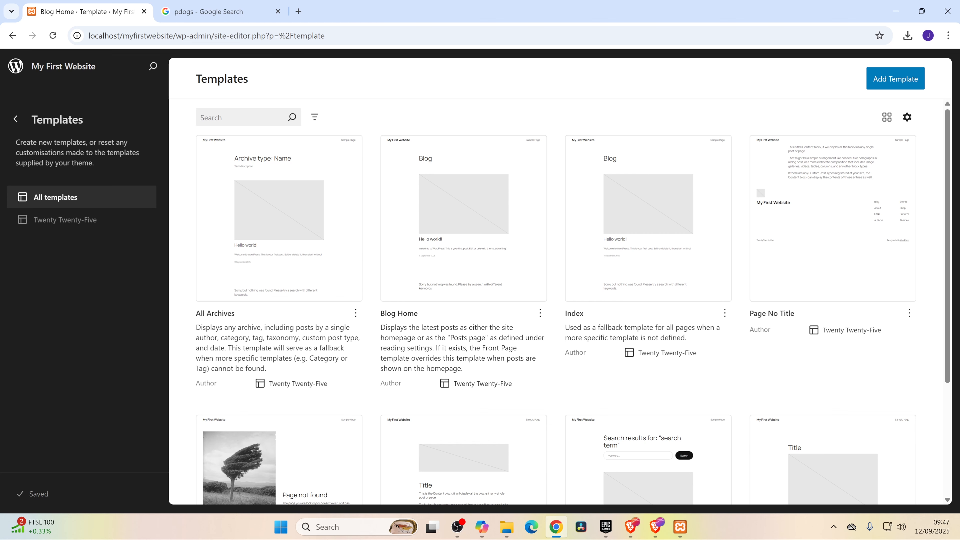
left_click(14, 68)
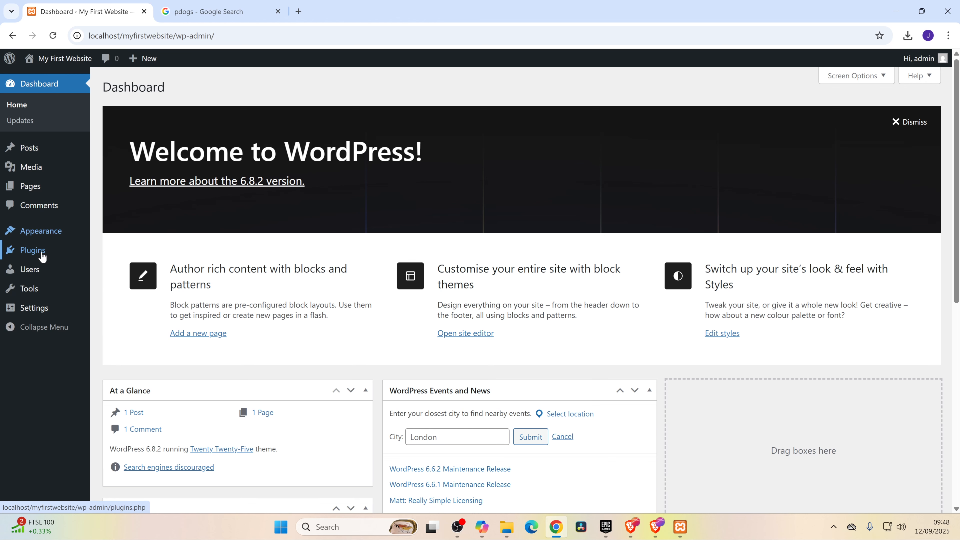
Open Installed Plugins and toggle Screen Options shut, leaving Akismet and Hello Dolly listed.
left_click(33, 251)
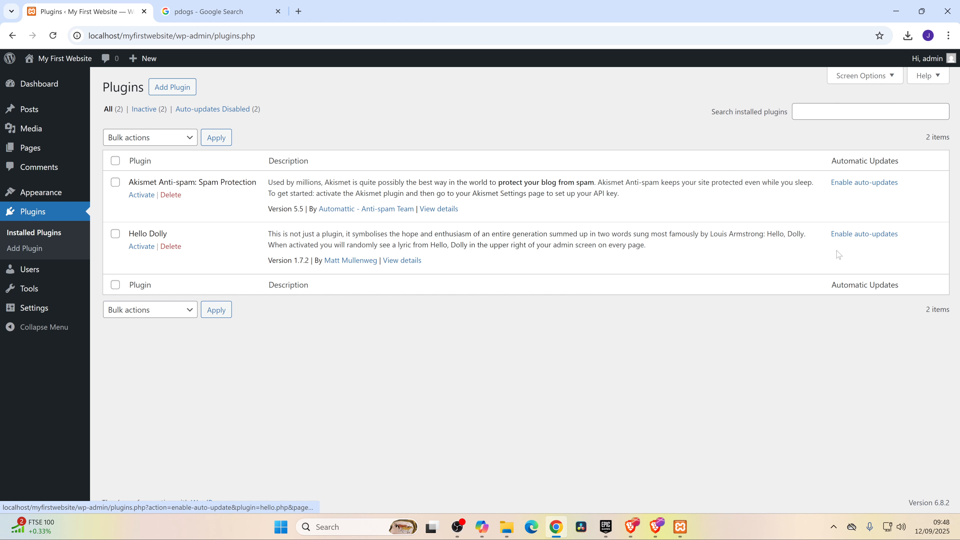
left_click(856, 78)
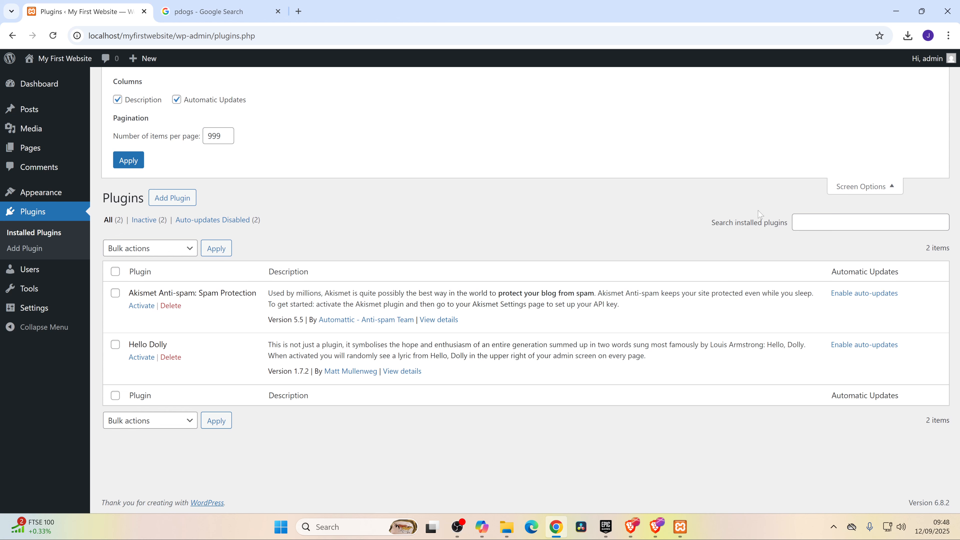
left_click(879, 194)
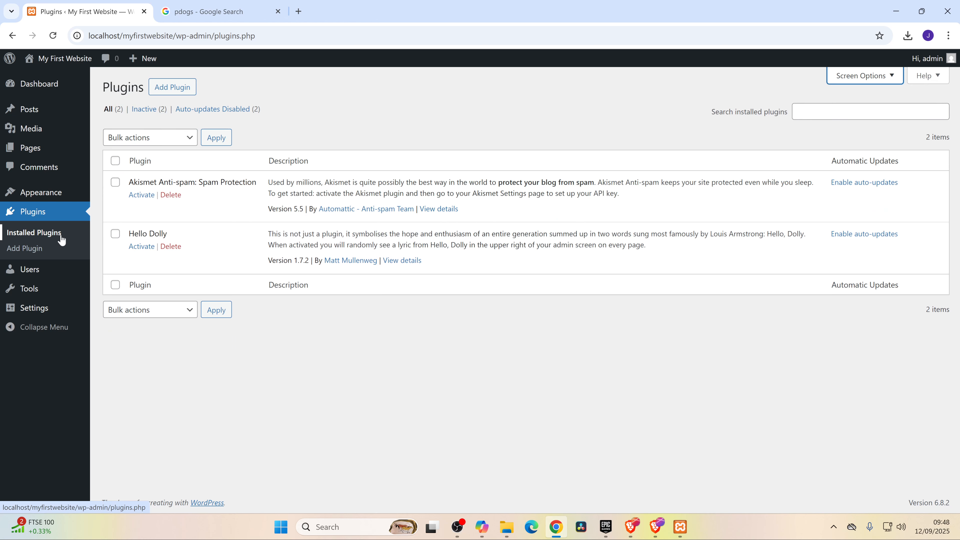
mouse_move(38, 271)
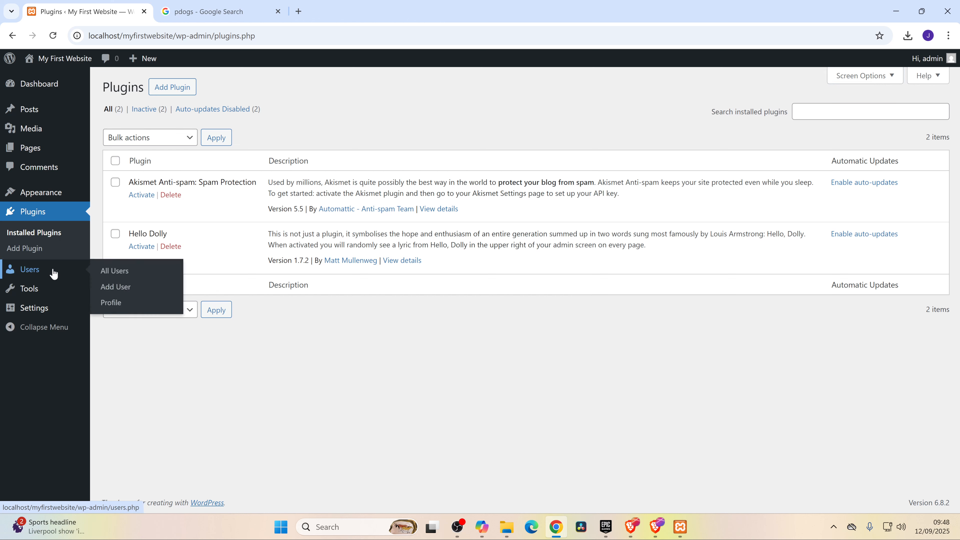
Open the admin user's profile from All Users and scroll through its settings.
left_click(113, 274)
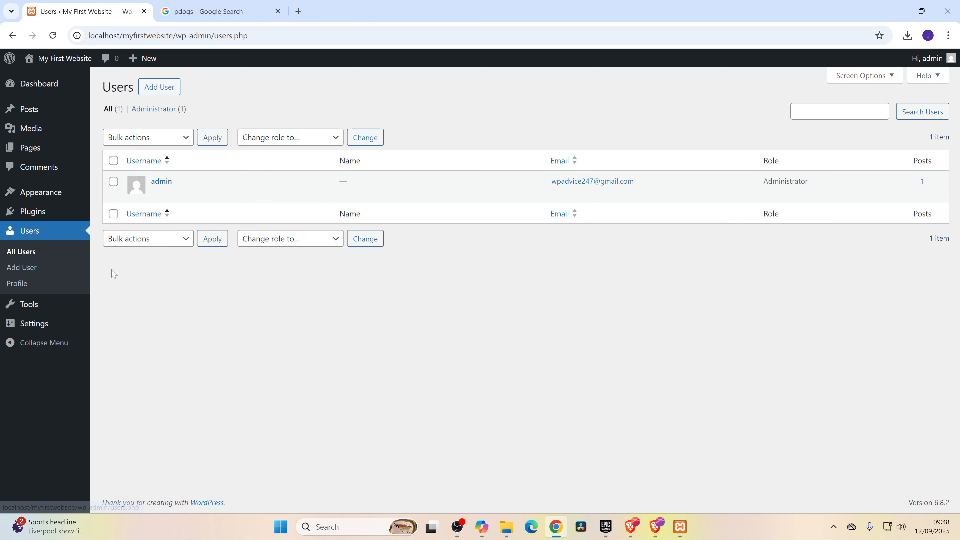
mouse_move(162, 182)
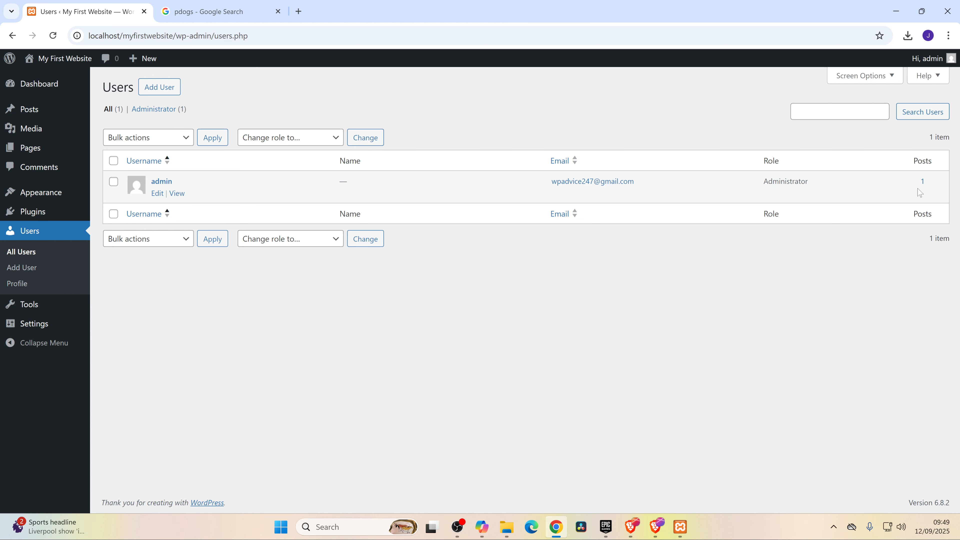
left_click(158, 193)
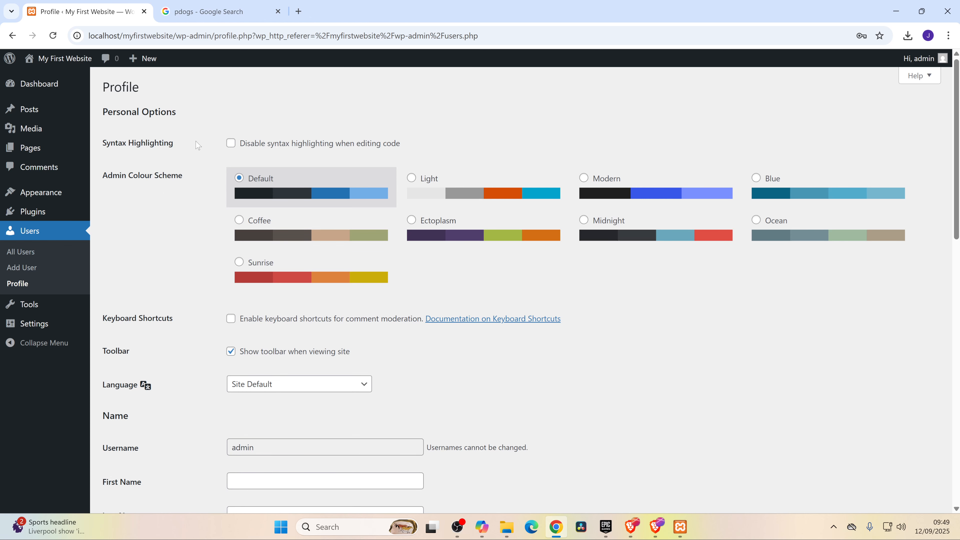
scroll(379, 229, "down", 3)
scroll(382, 227, "down", 4)
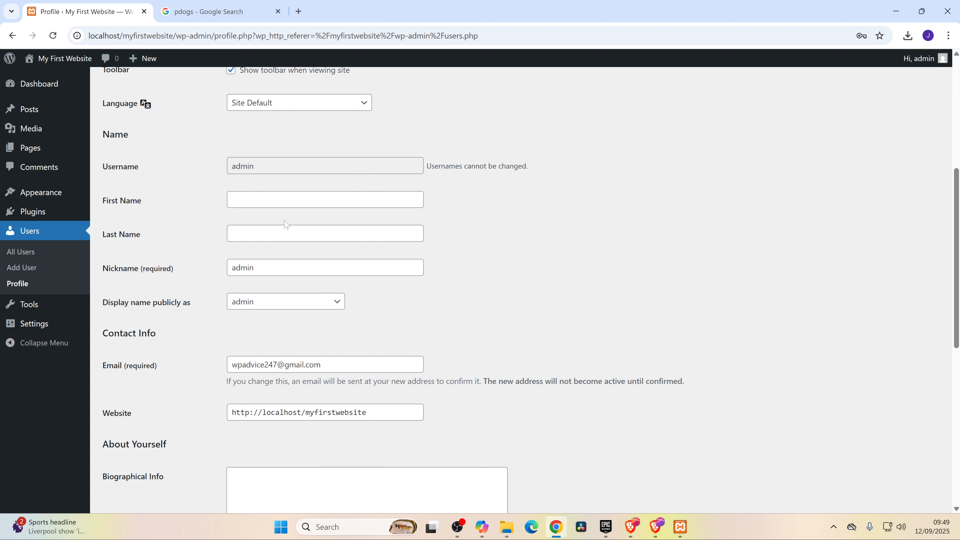
scroll(290, 220, "down", 4)
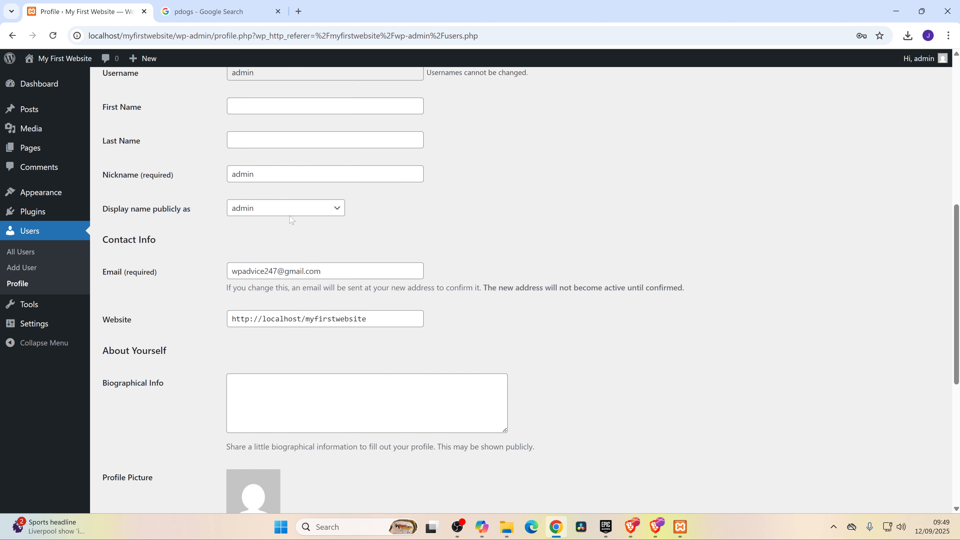
scroll(156, 385, "down", 2)
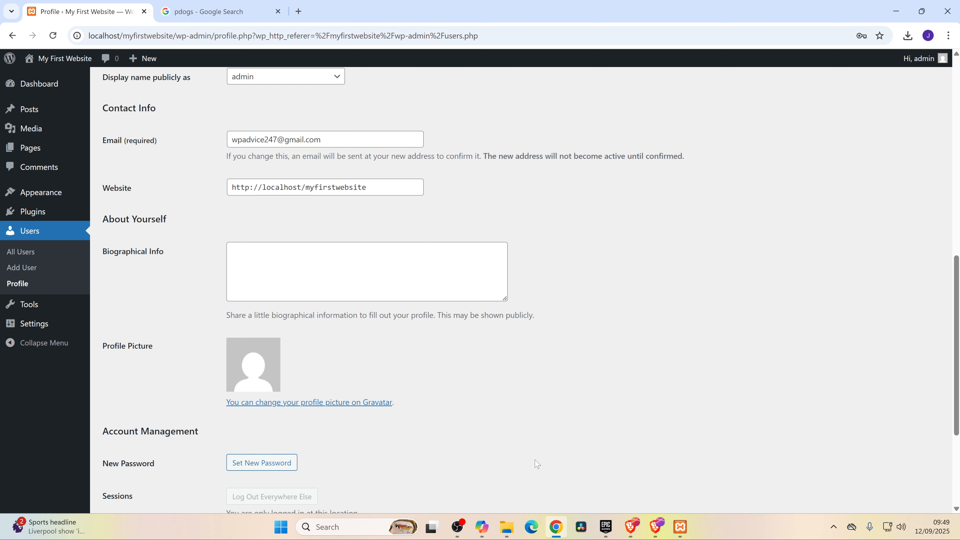
scroll(566, 433, "up", 7)
scroll(566, 431, "up", 6)
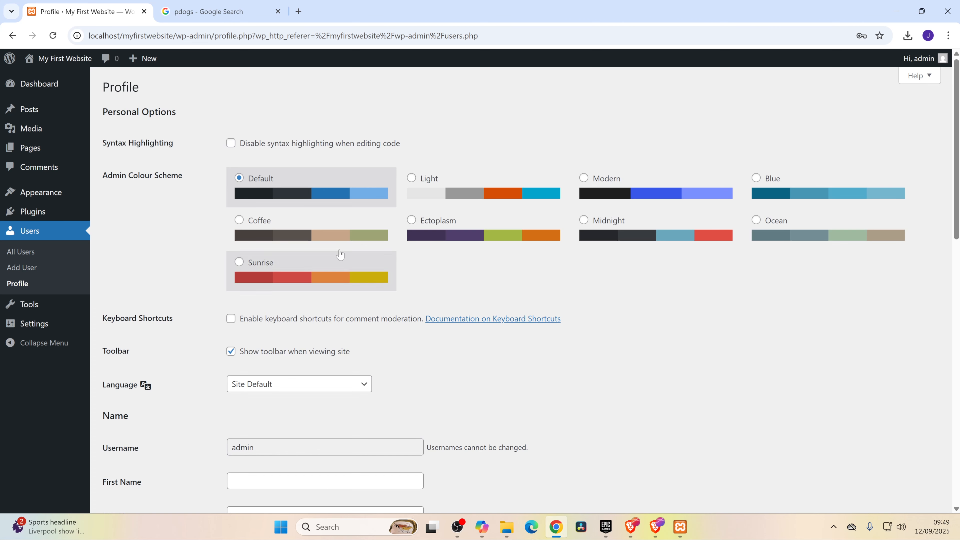
Start the Add User form, then leave it unsaved for the Profile page.
left_click(19, 270)
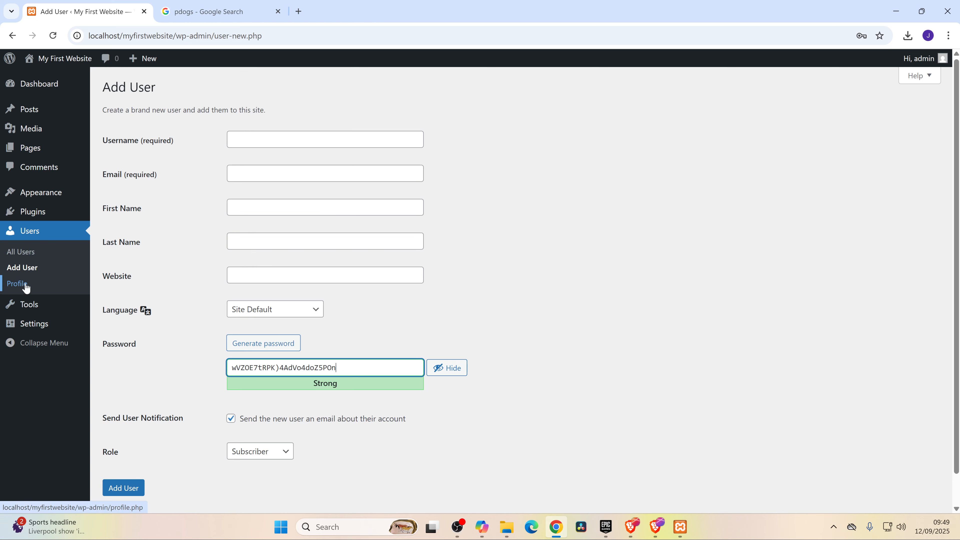
left_click(21, 288)
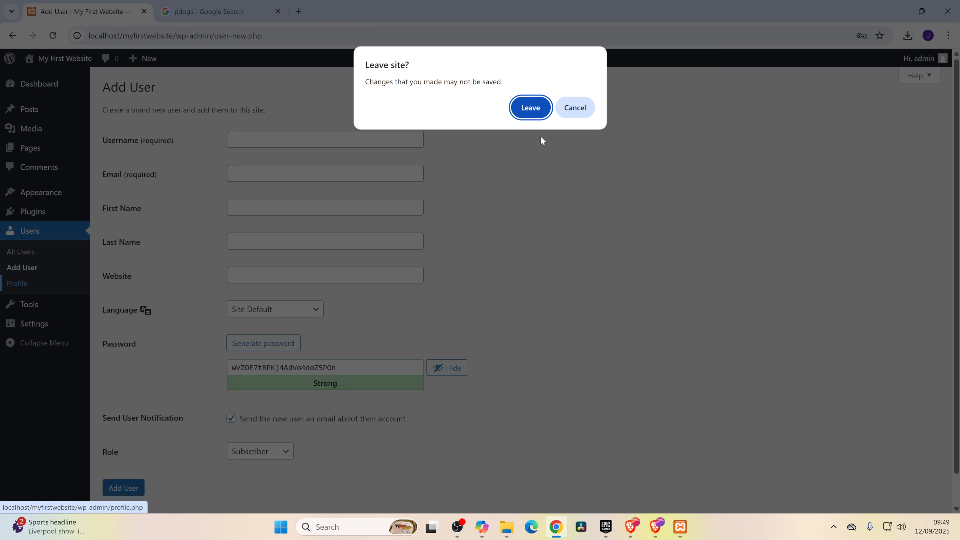
left_click(531, 108)
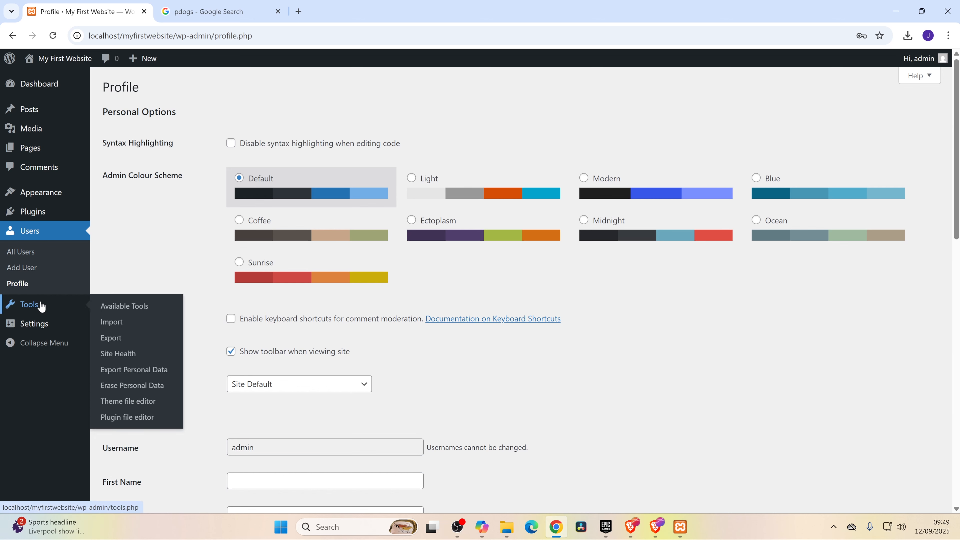
mouse_move(50, 307)
Step through Available Tools, Import and Export, ending on Site Health with 1 critical issue and 6 recommendations.
left_click(29, 307)
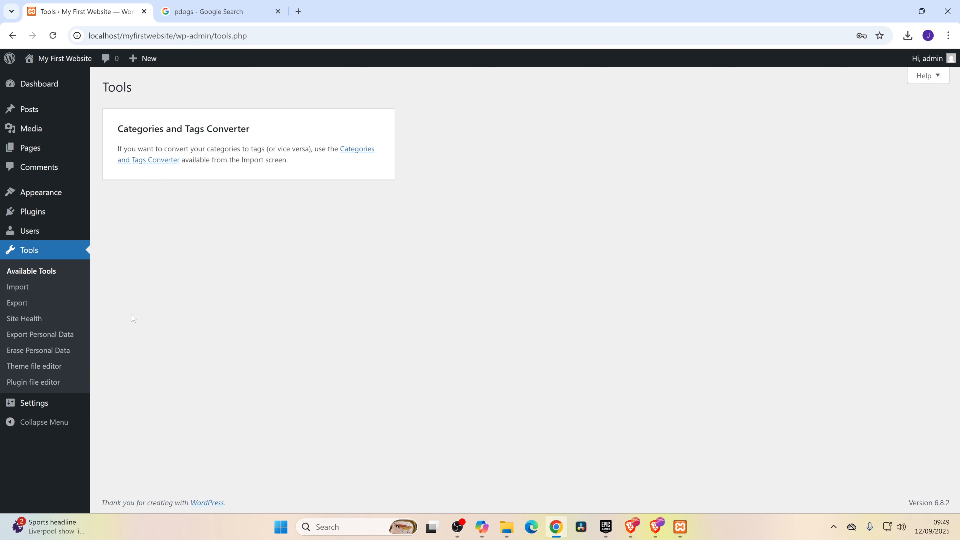
left_click(37, 273)
left_click(17, 291)
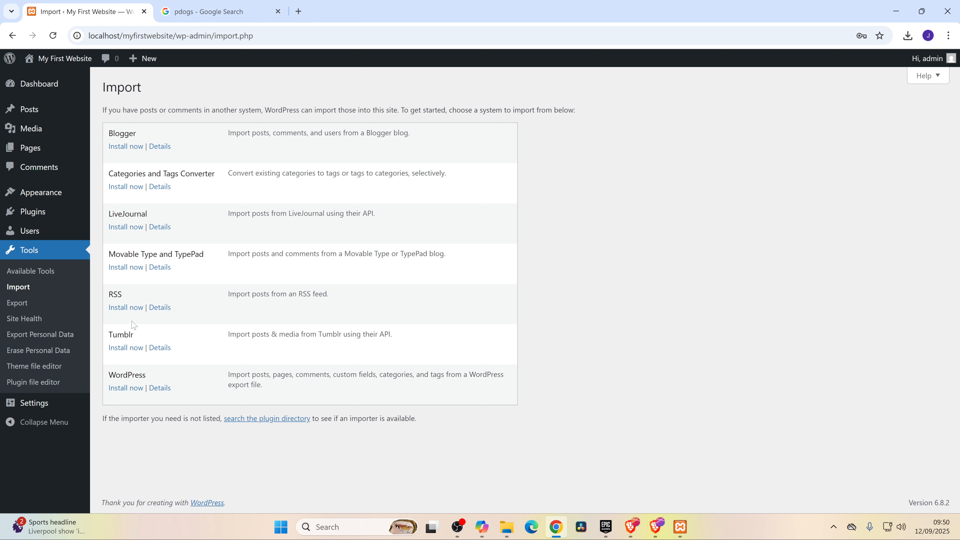
left_click(18, 304)
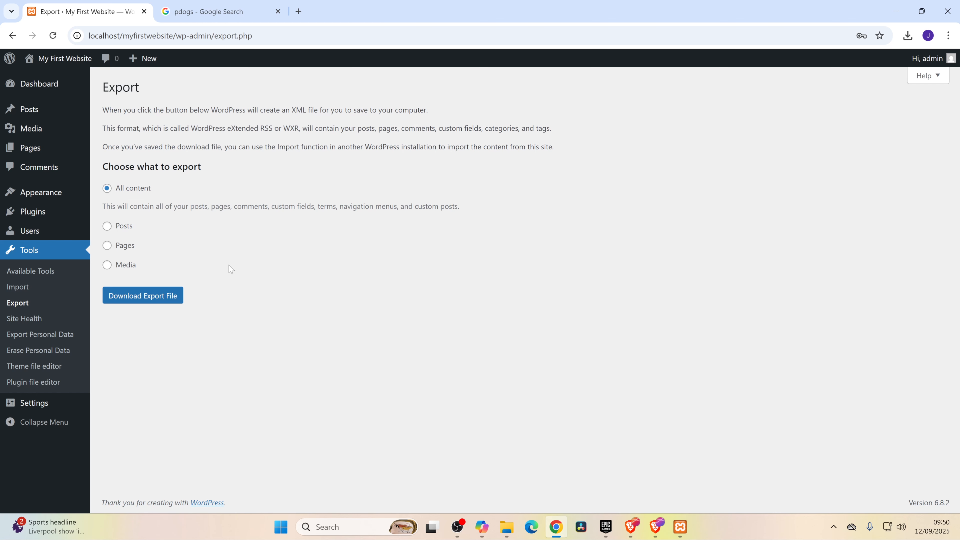
left_click(27, 318)
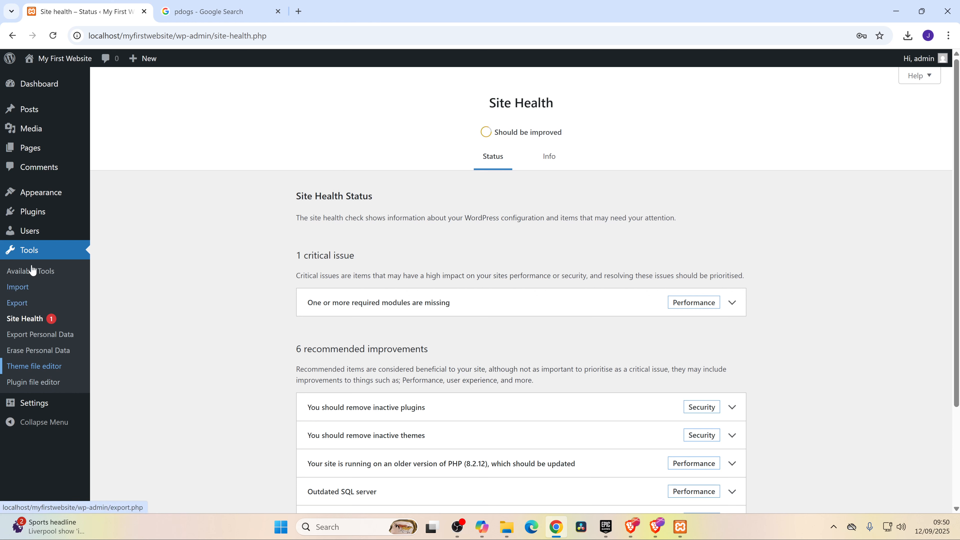
Open the General settings and scroll through all of its options.
left_click(36, 404)
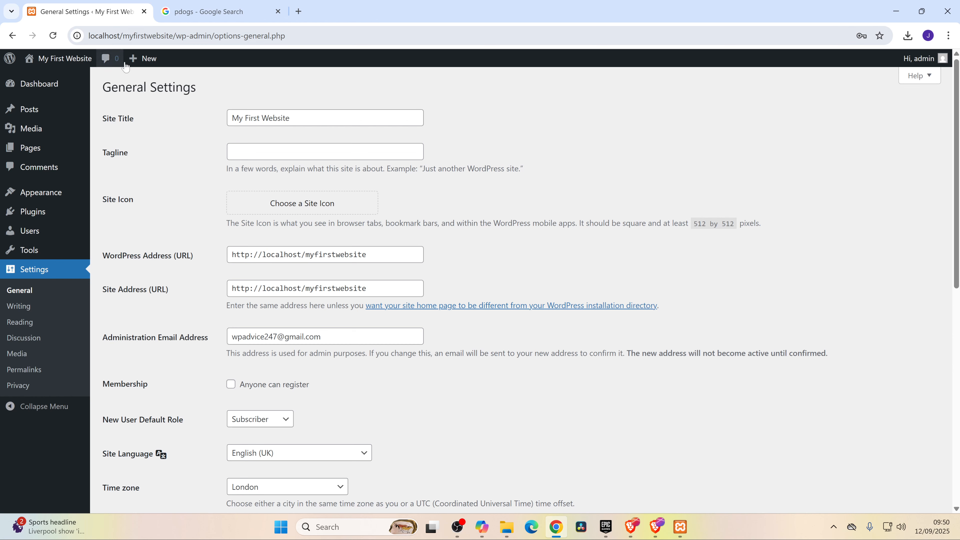
scroll(348, 310, "down", 5)
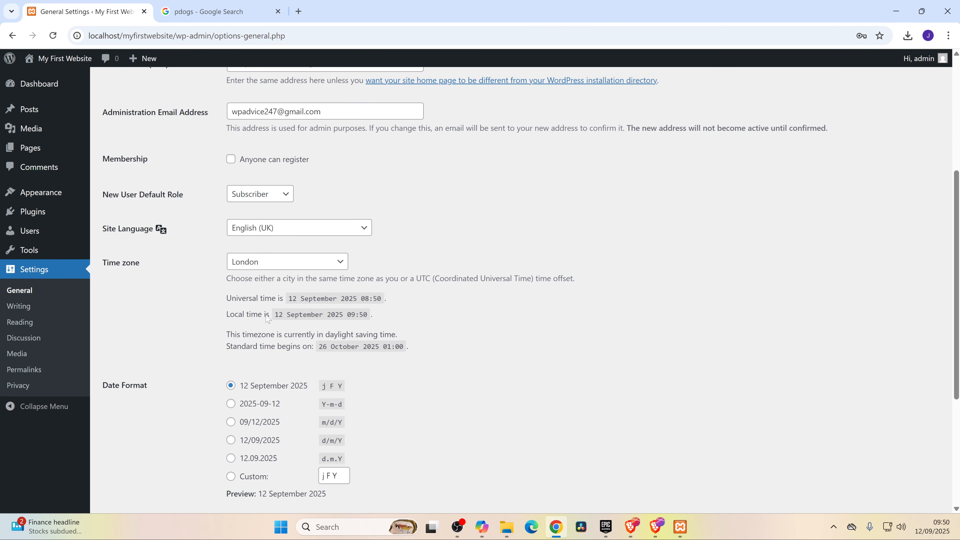
scroll(405, 320, "down", 3)
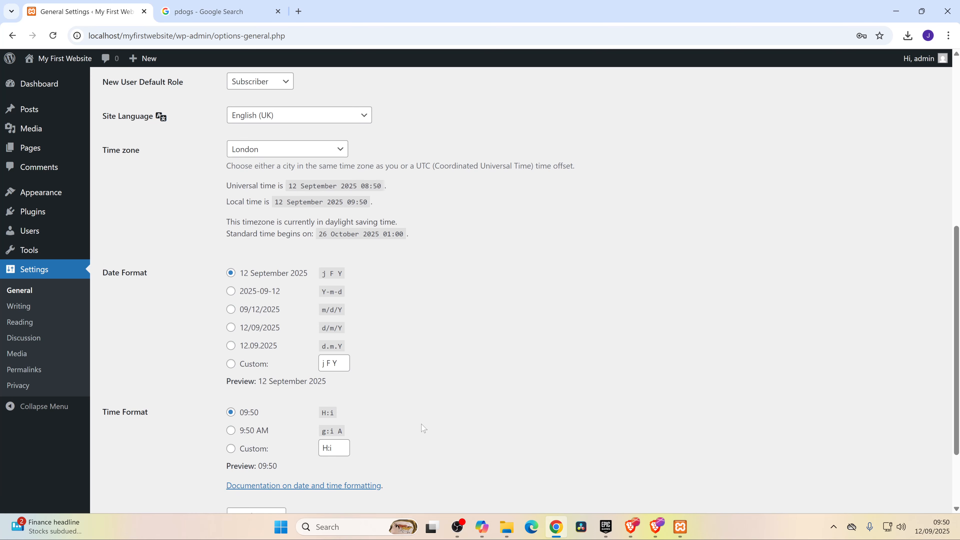
scroll(516, 409, "down", 2)
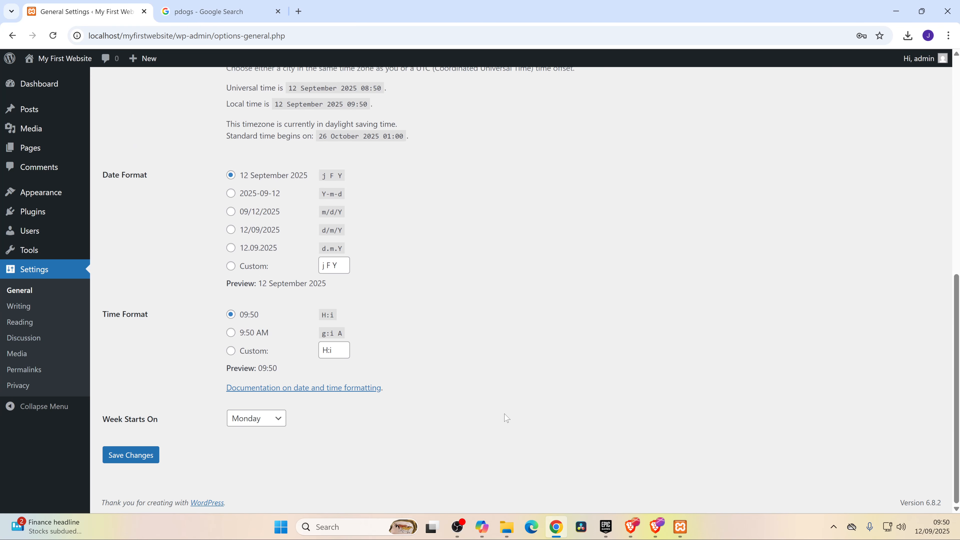
Review Writing, Reading, Discussion and Media, ending on Permalinks using /index.php/%year%/%monthnum%/%day%/%postname%.
left_click(21, 307)
left_click(25, 327)
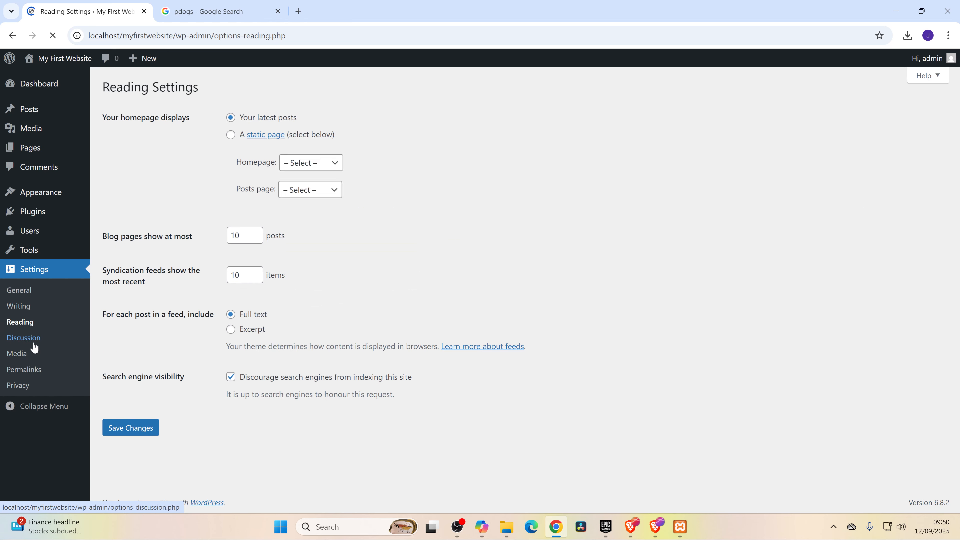
left_click(24, 359)
left_click(17, 356)
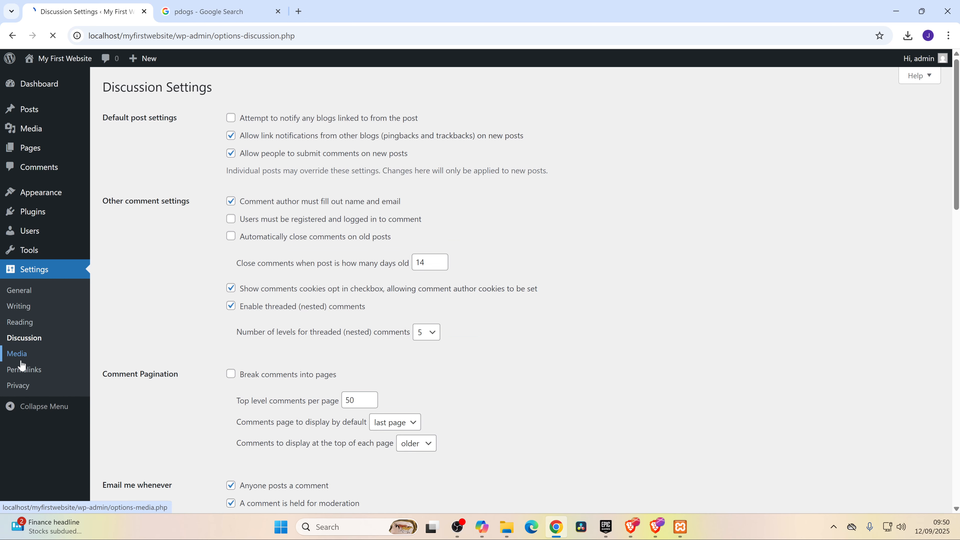
left_click(27, 373)
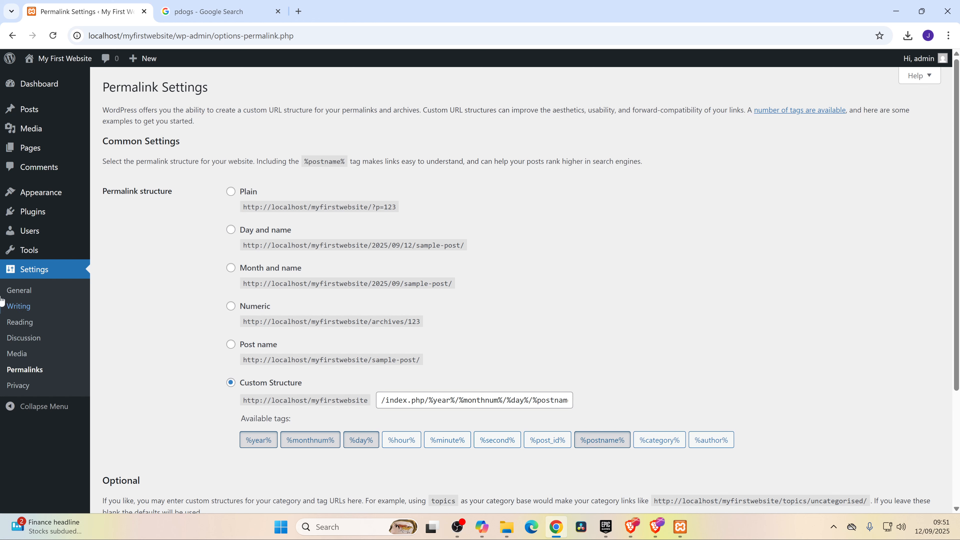
Open Settings > Privacy to see the create-new or use-existing Privacy Policy page options.
left_click(21, 388)
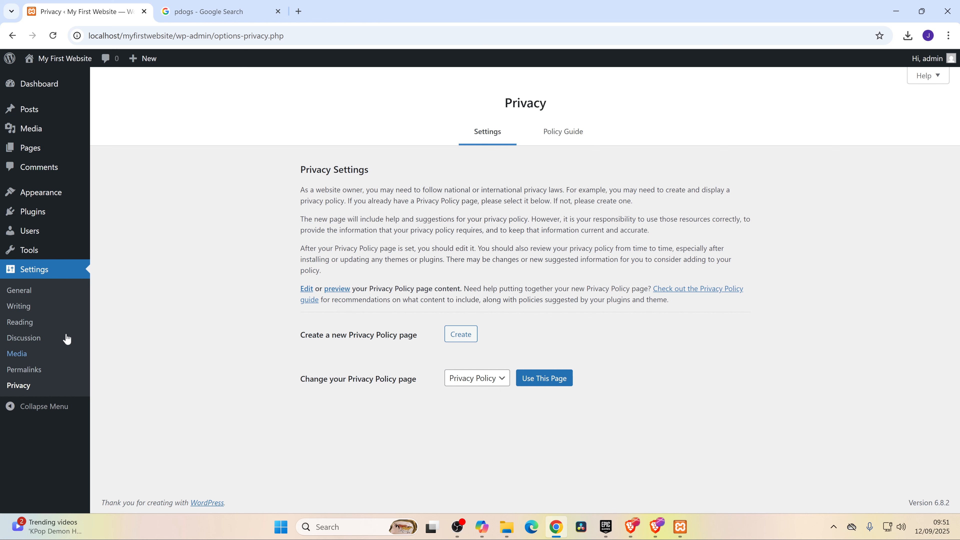
mouse_move(30, 192)
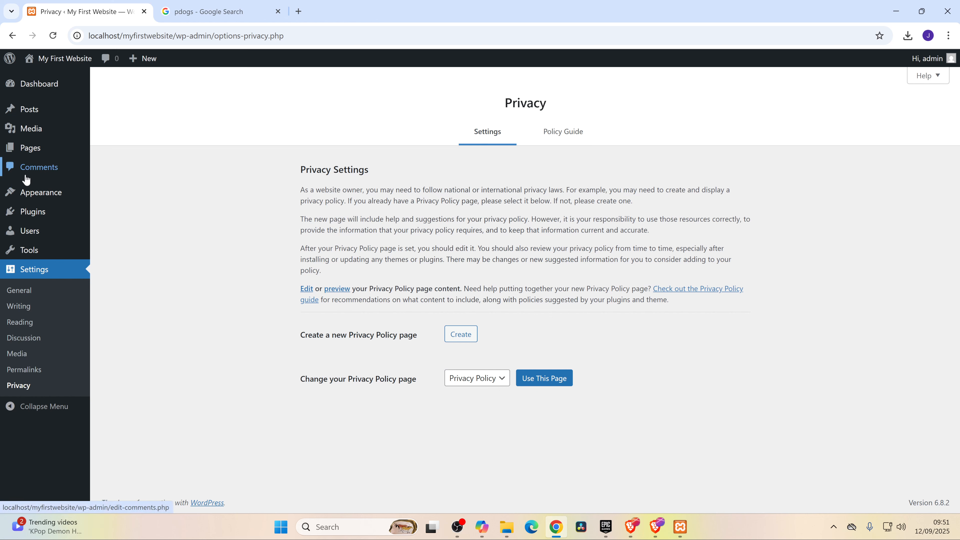
mouse_move(38, 62)
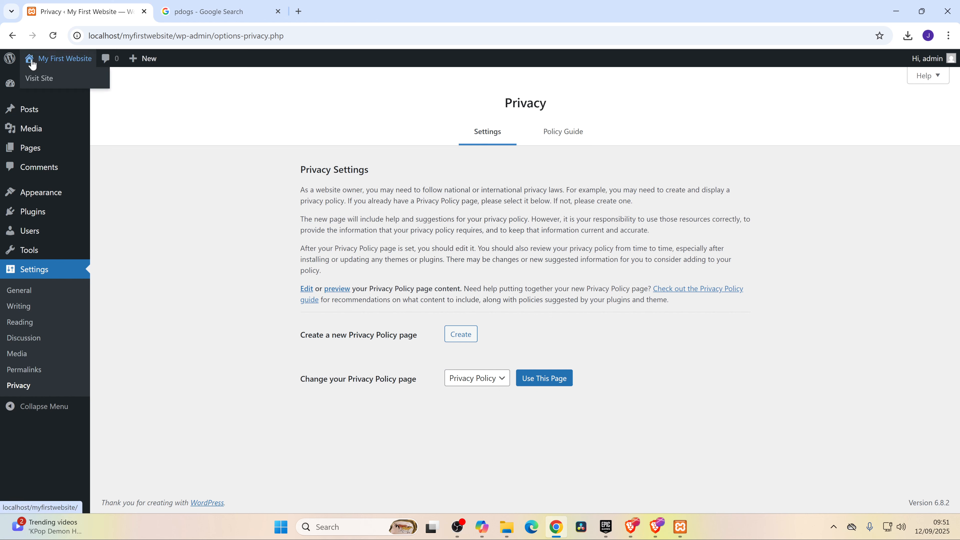
Visit the public Blog page showing the Hello world! post, then go back to the Dashboard.
left_click(41, 82)
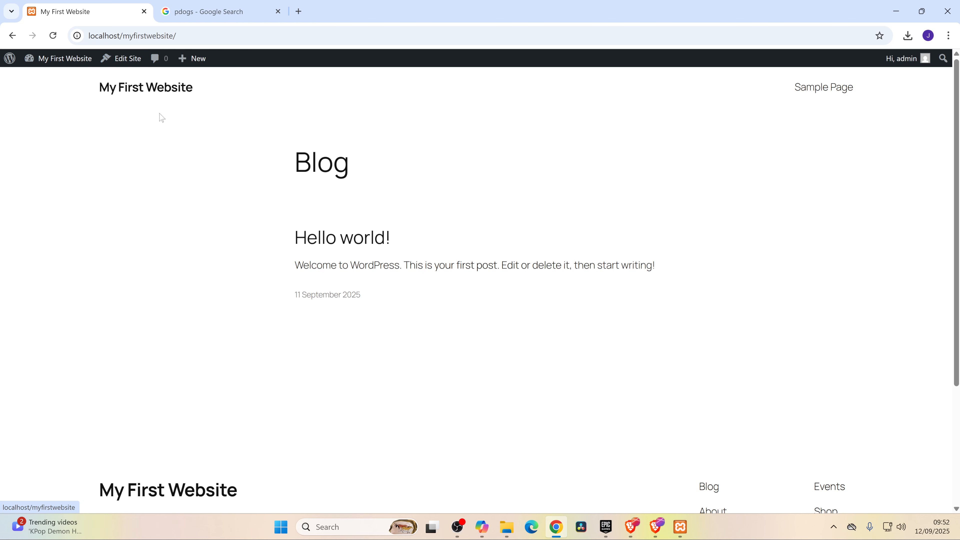
mouse_move(198, 60)
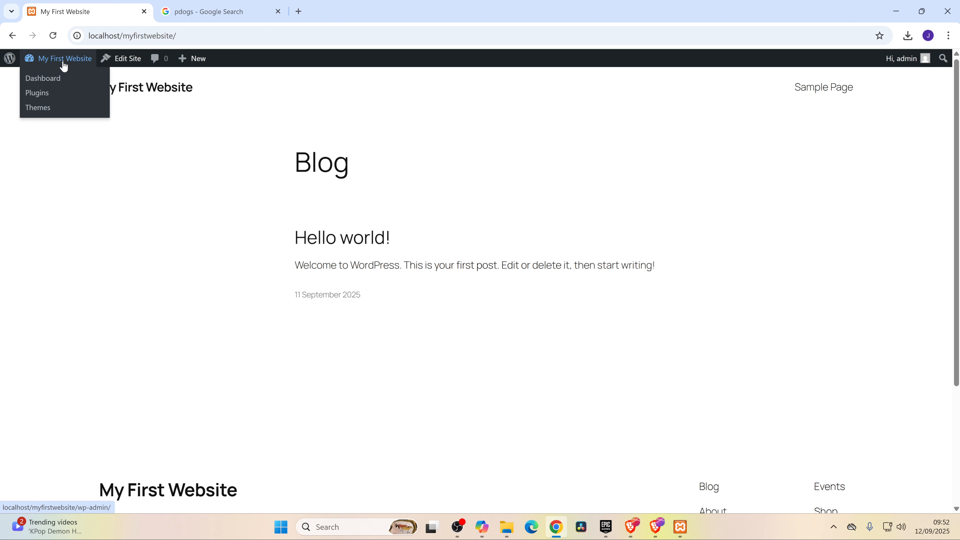
left_click(48, 80)
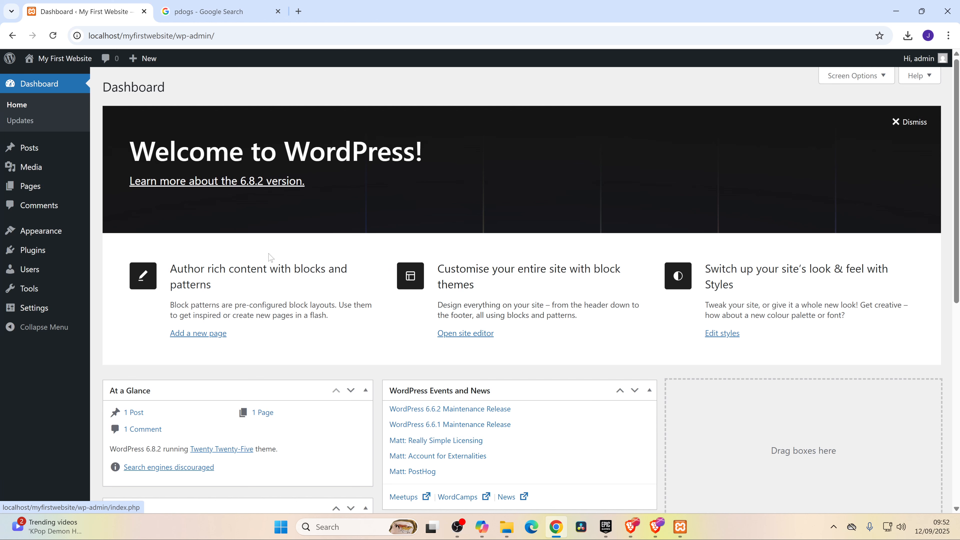